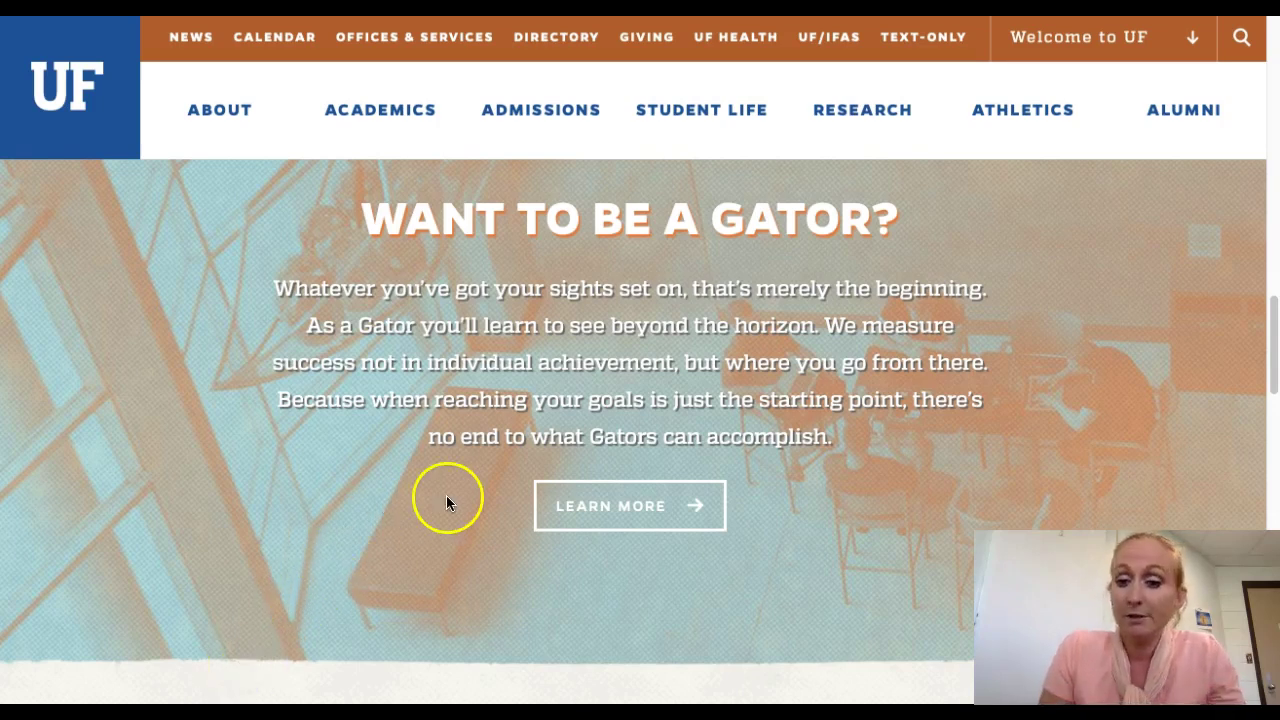
Open the UF homepage's site search field from the top-right magnifying glass.
left_click(1244, 44)
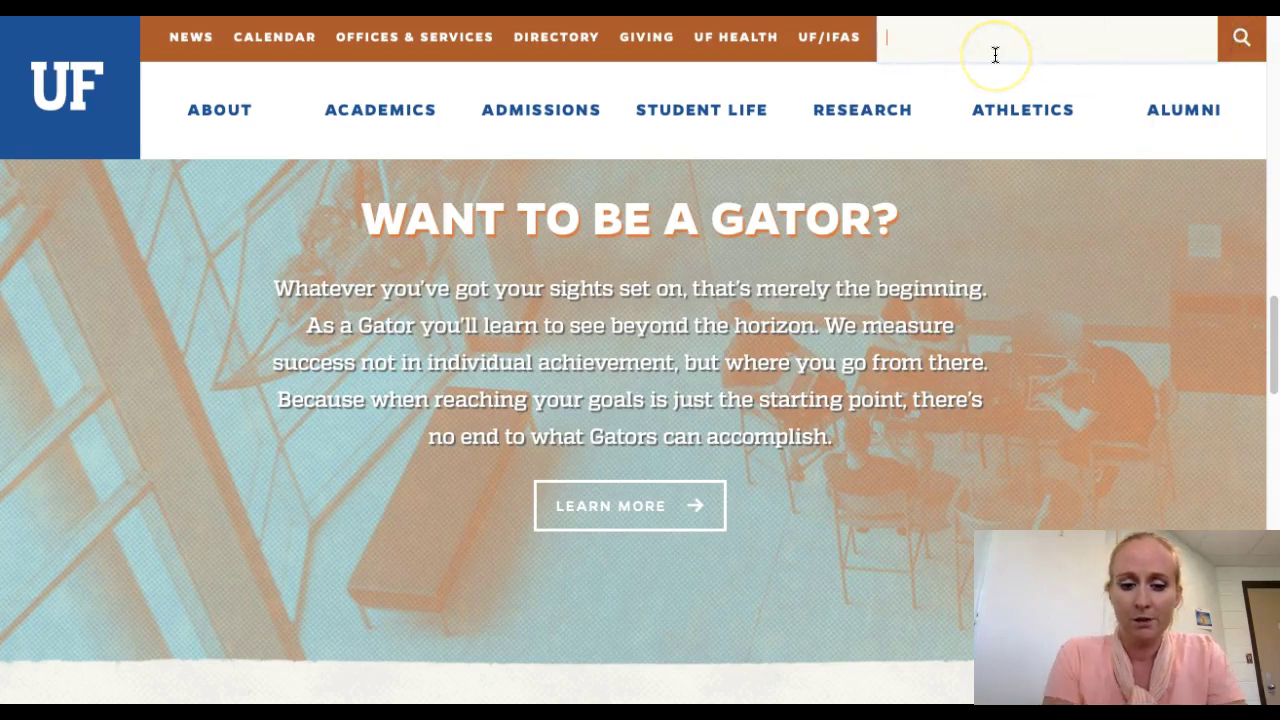
Search the UF site for 'uf libraries' and open the George A. Smathers Libraries homepage.
type("uf libraries")
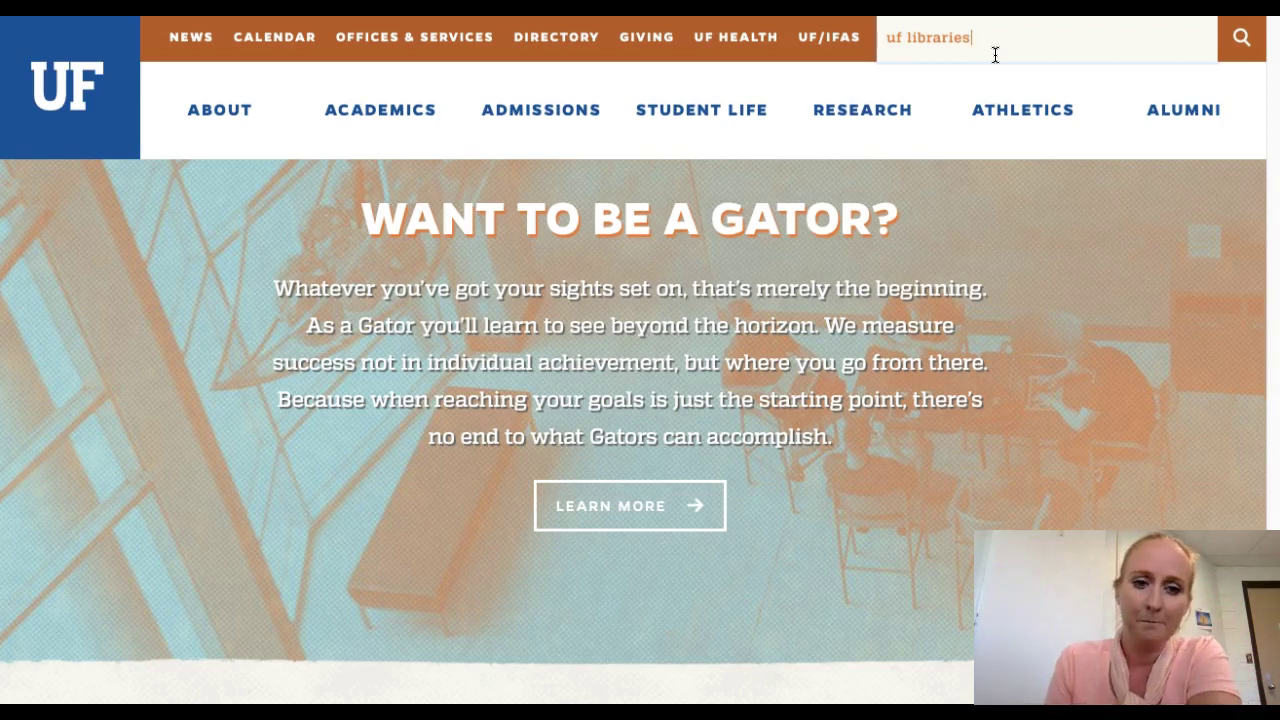
key("Return")
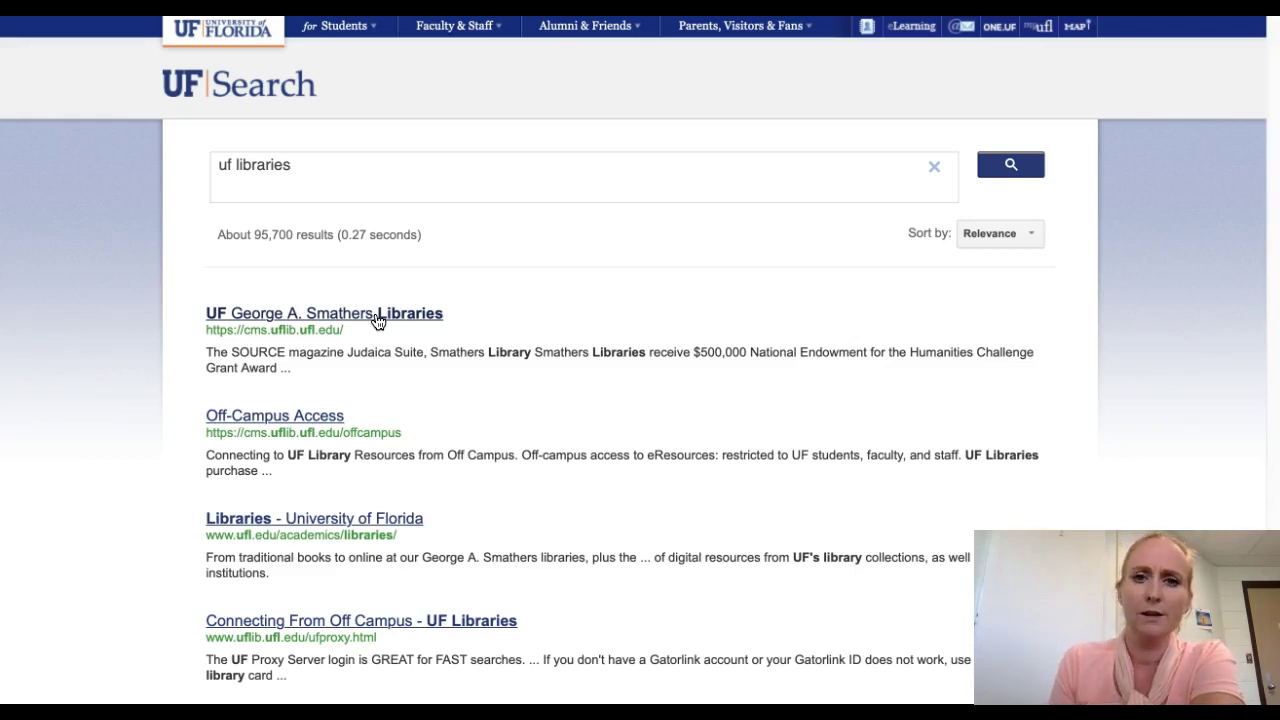
left_click(378, 314)
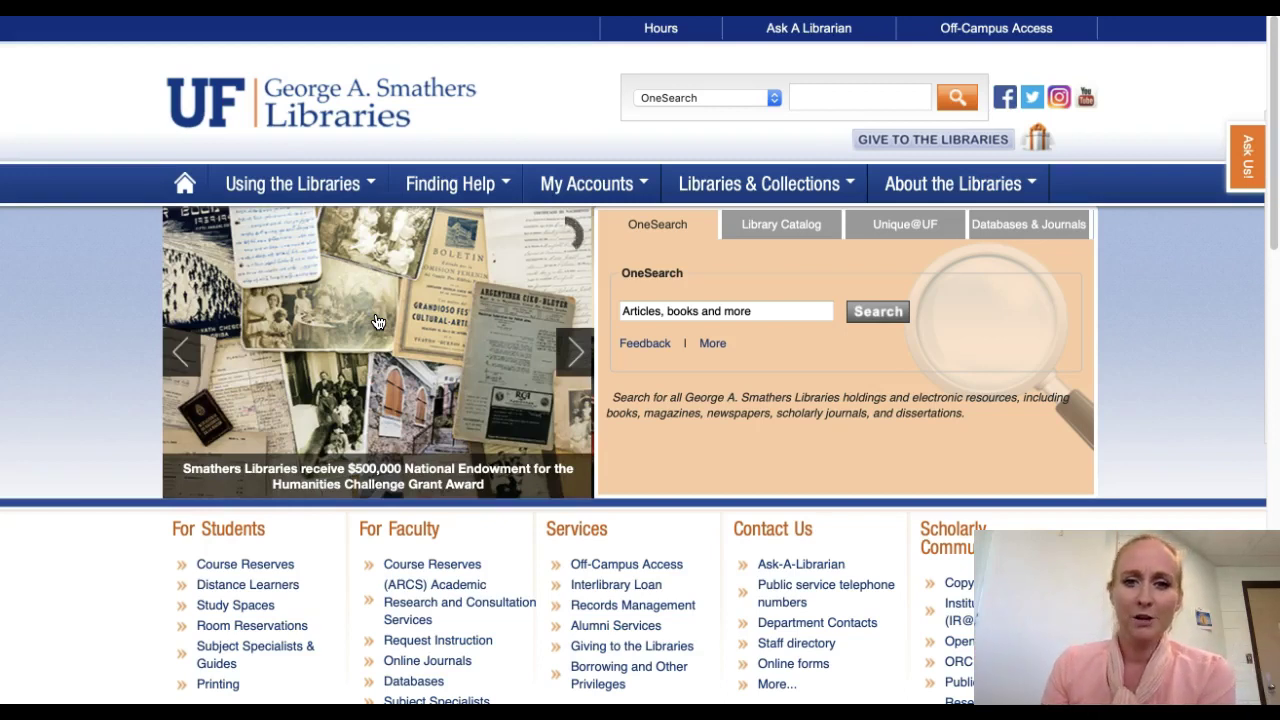
Let the Smathers Libraries homepage load and centre the AnyConnect VPN window over it.
left_click(733, 462)
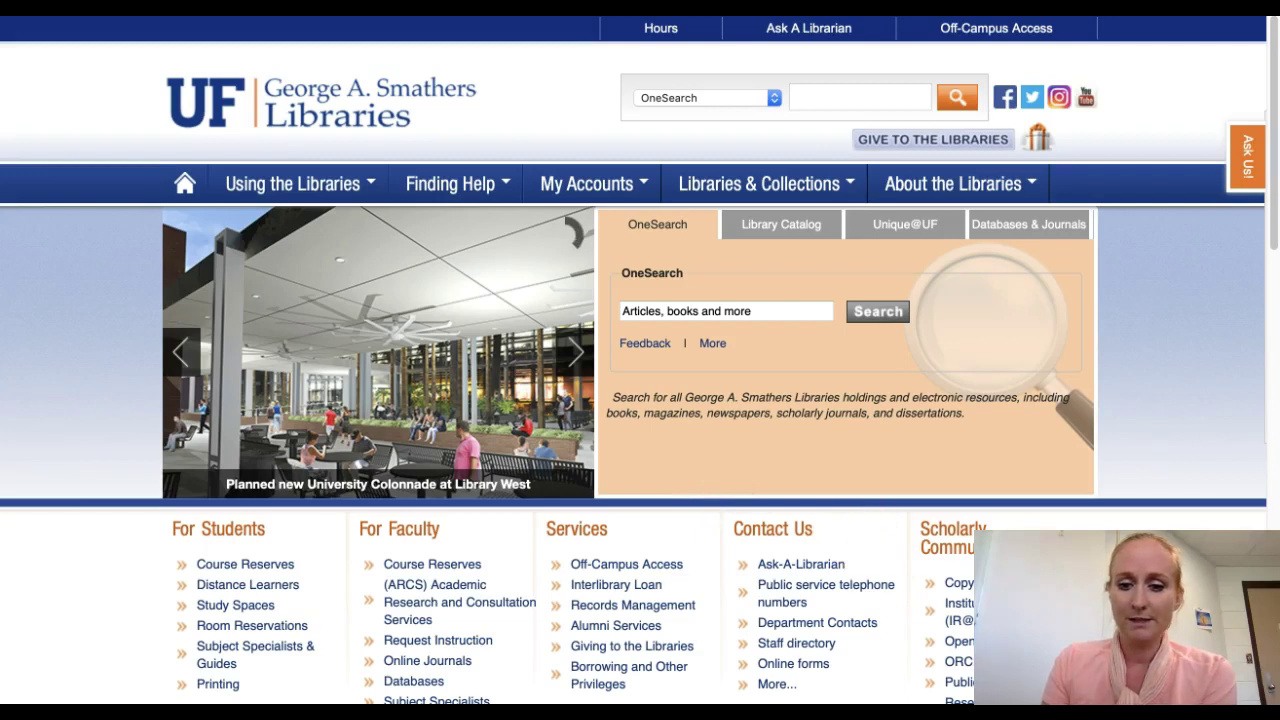
left_click_drag(262, 20, 519, 272)
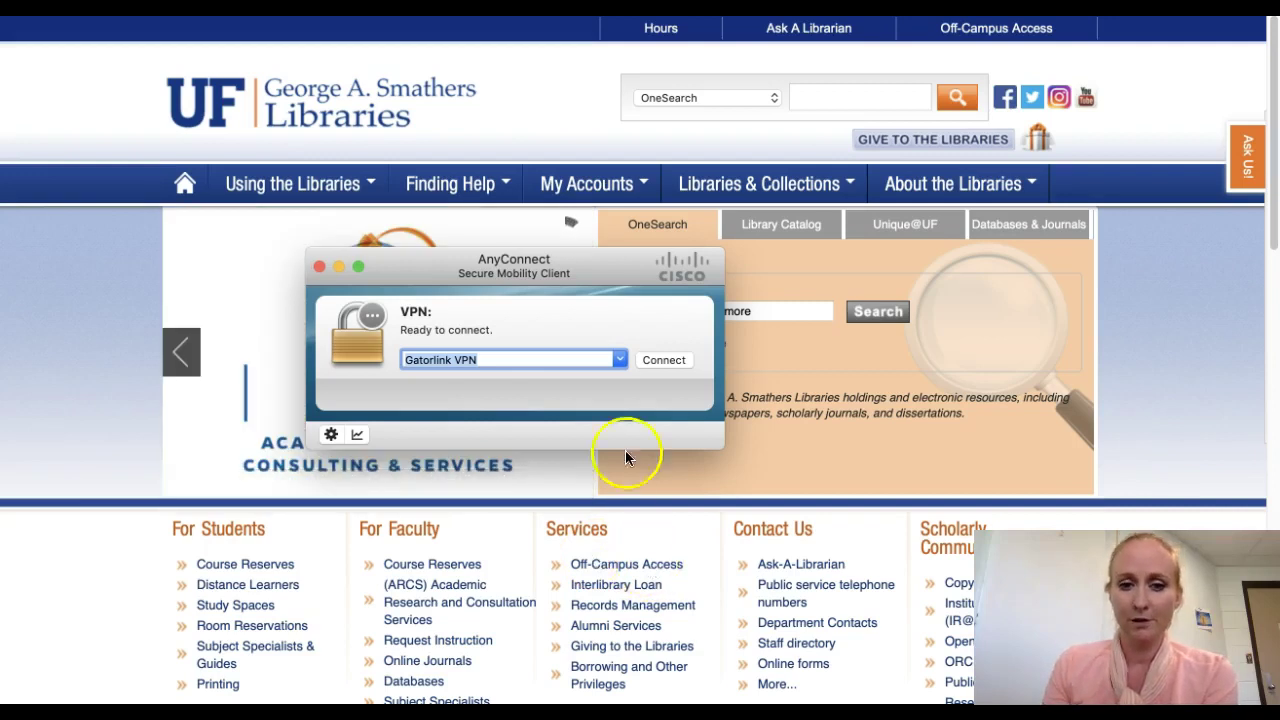
Open the Off-Campus Access page and scroll to its proxy server and VPN options.
left_click_drag(590, 260, 368, 150)
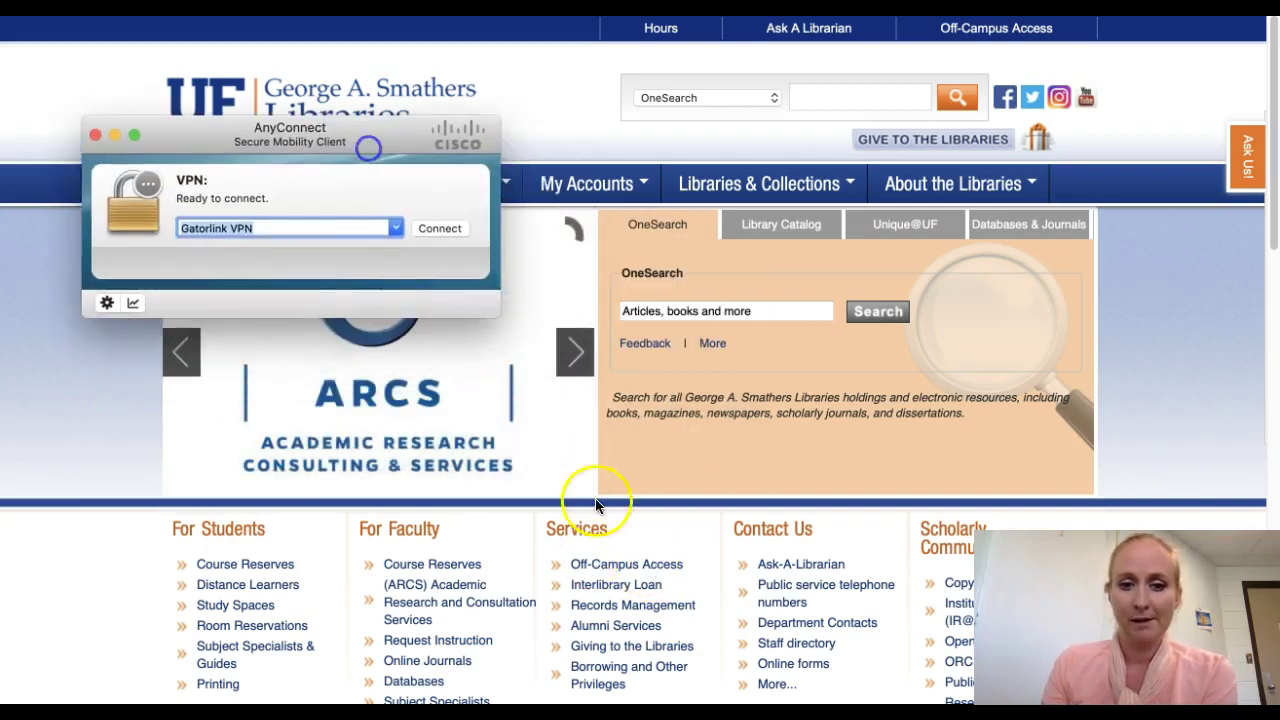
left_click(618, 567)
left_click(618, 567)
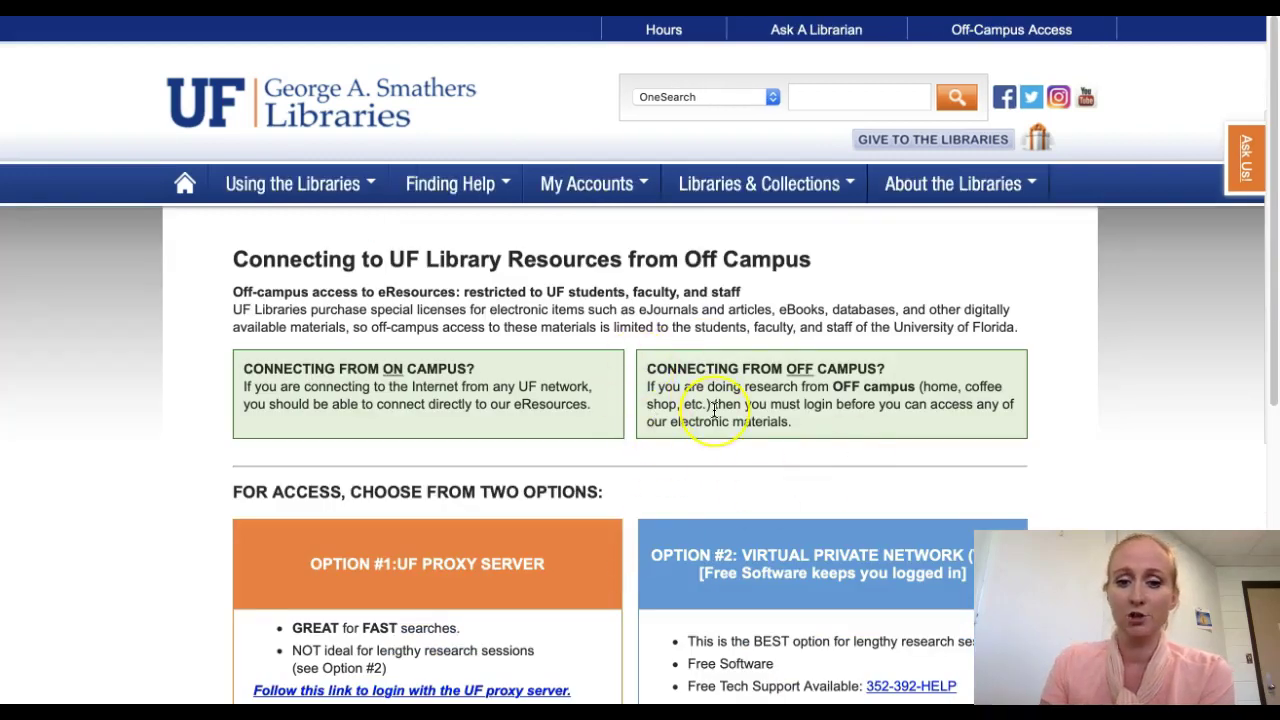
scroll(714, 410, "down", 3)
scroll(690, 412, "down", 1)
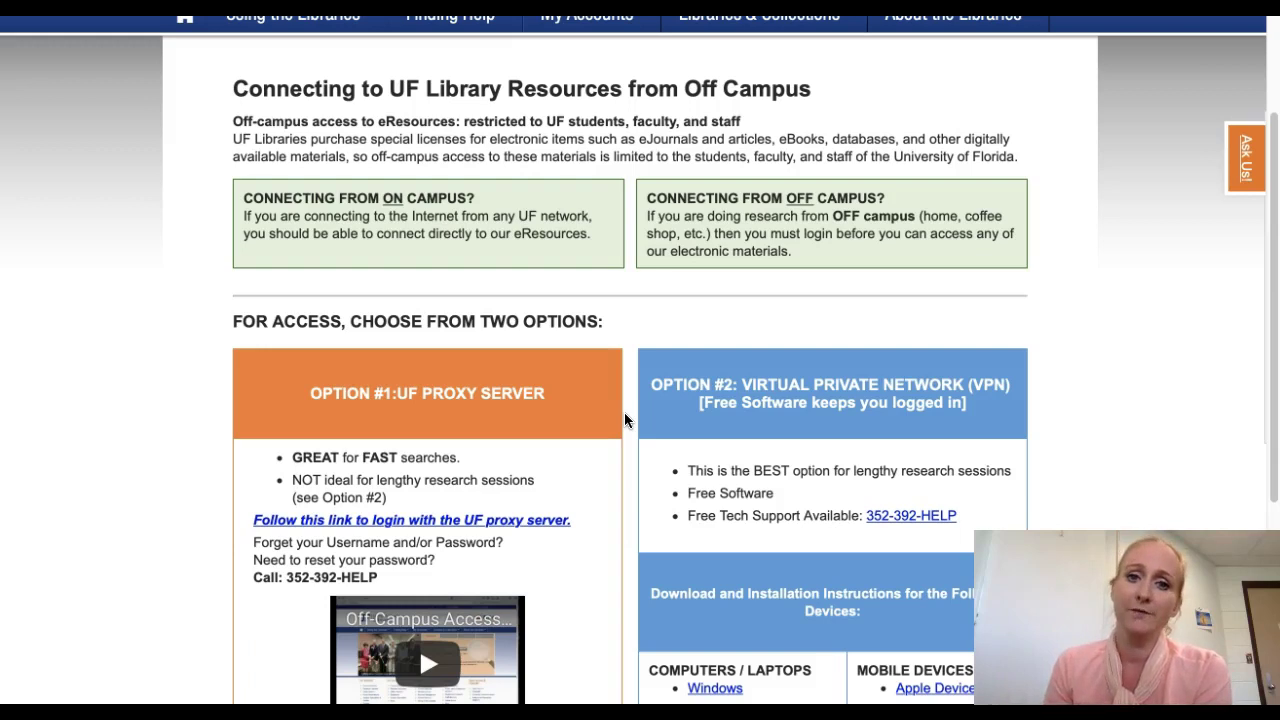
scroll(449, 423, "down", 2)
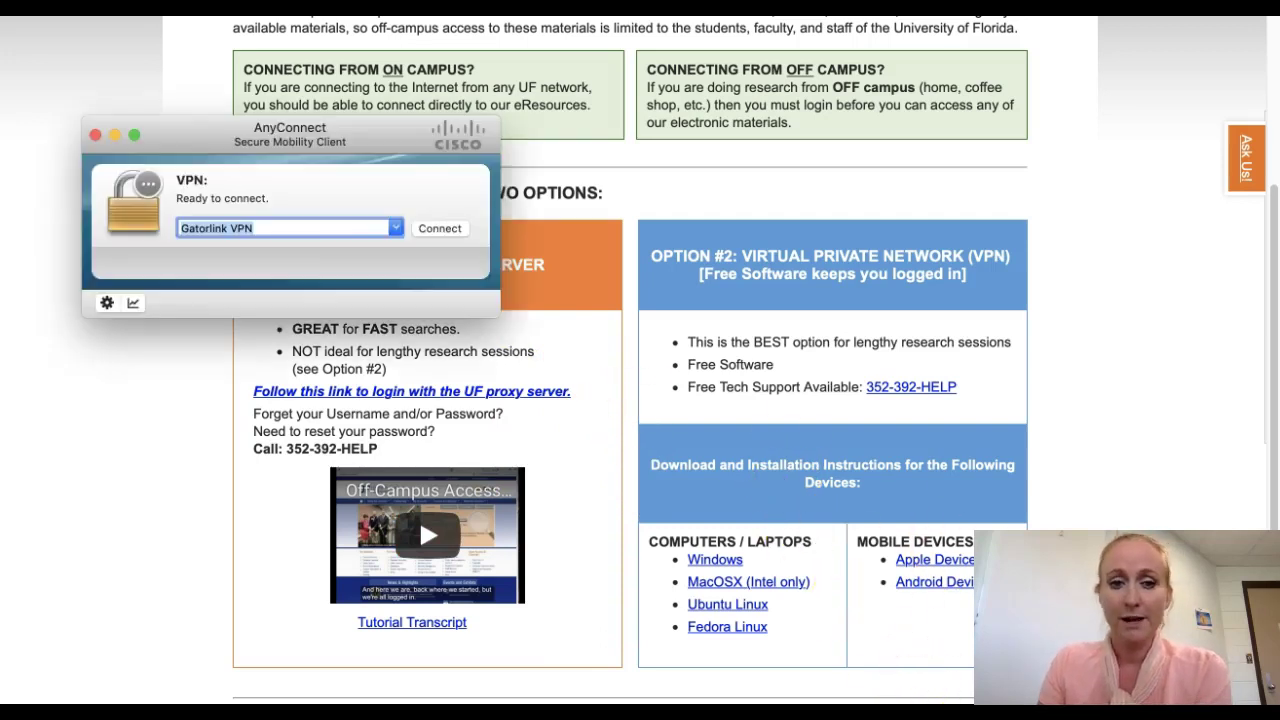
Connect AnyConnect to Gatorlink VPN, submitting the Gatorlink account password.
left_click(458, 392)
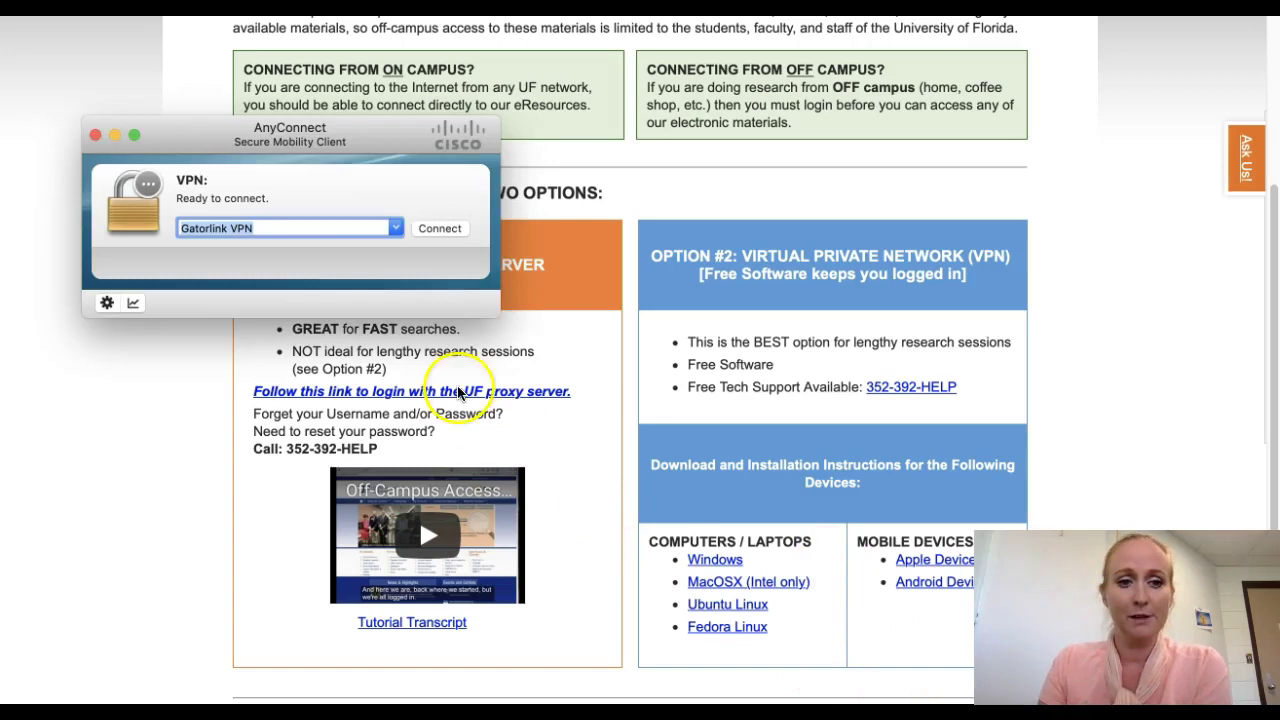
left_click(432, 229)
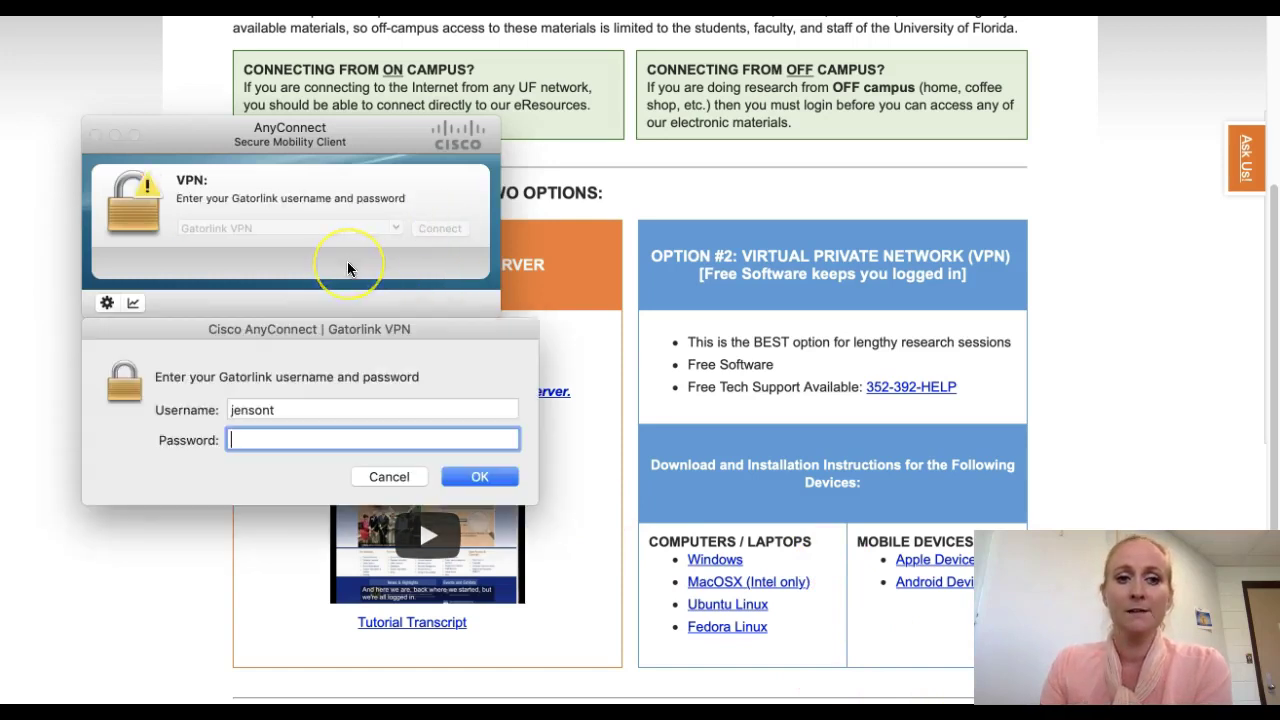
type("•••••")
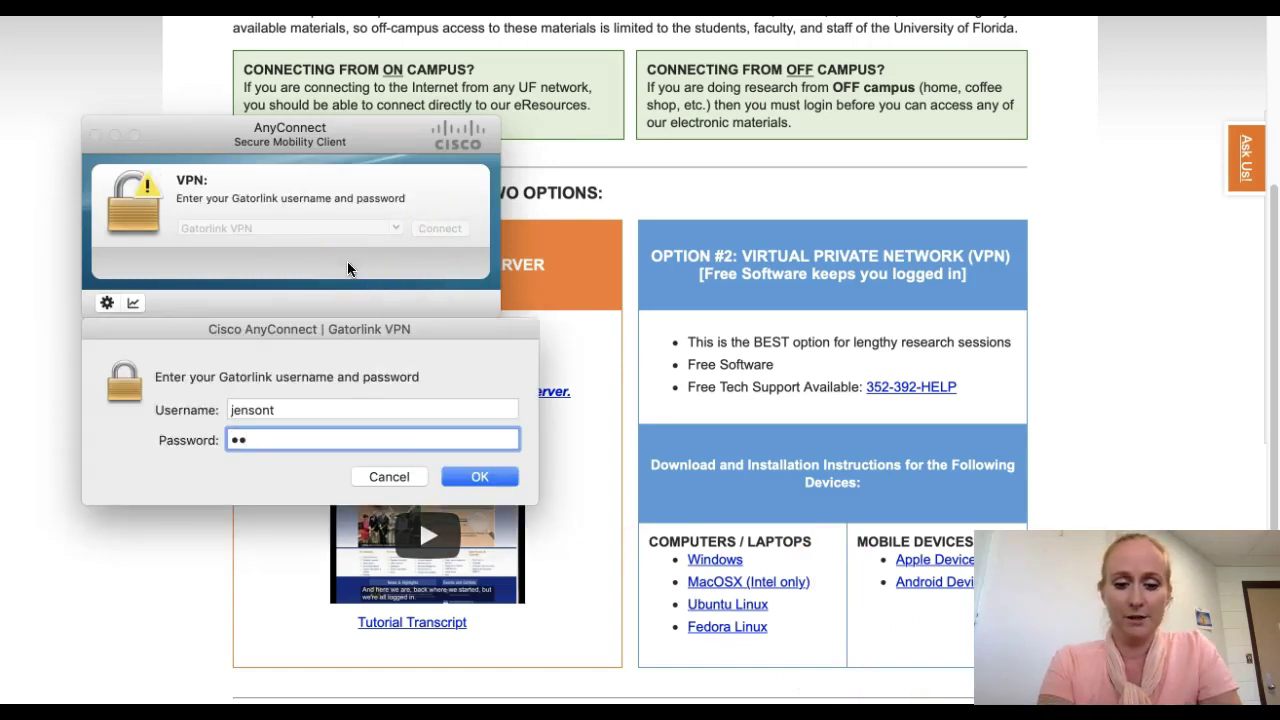
type("••••••")
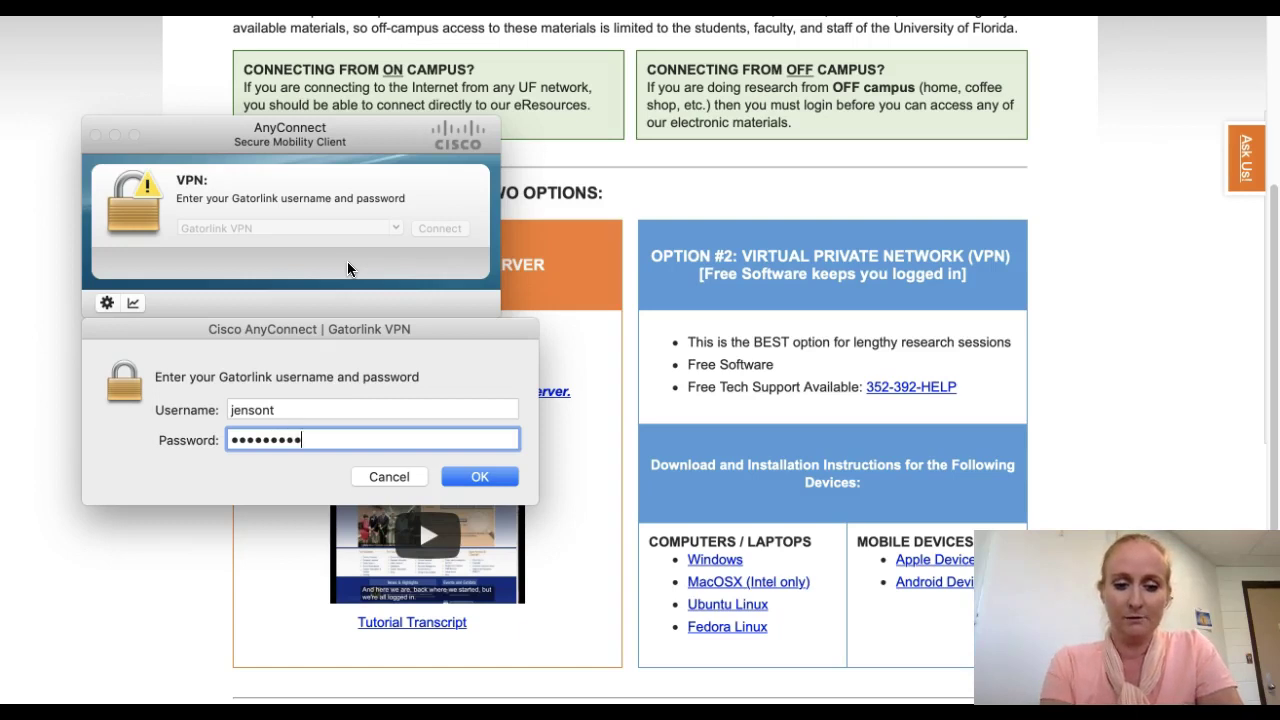
type("•")
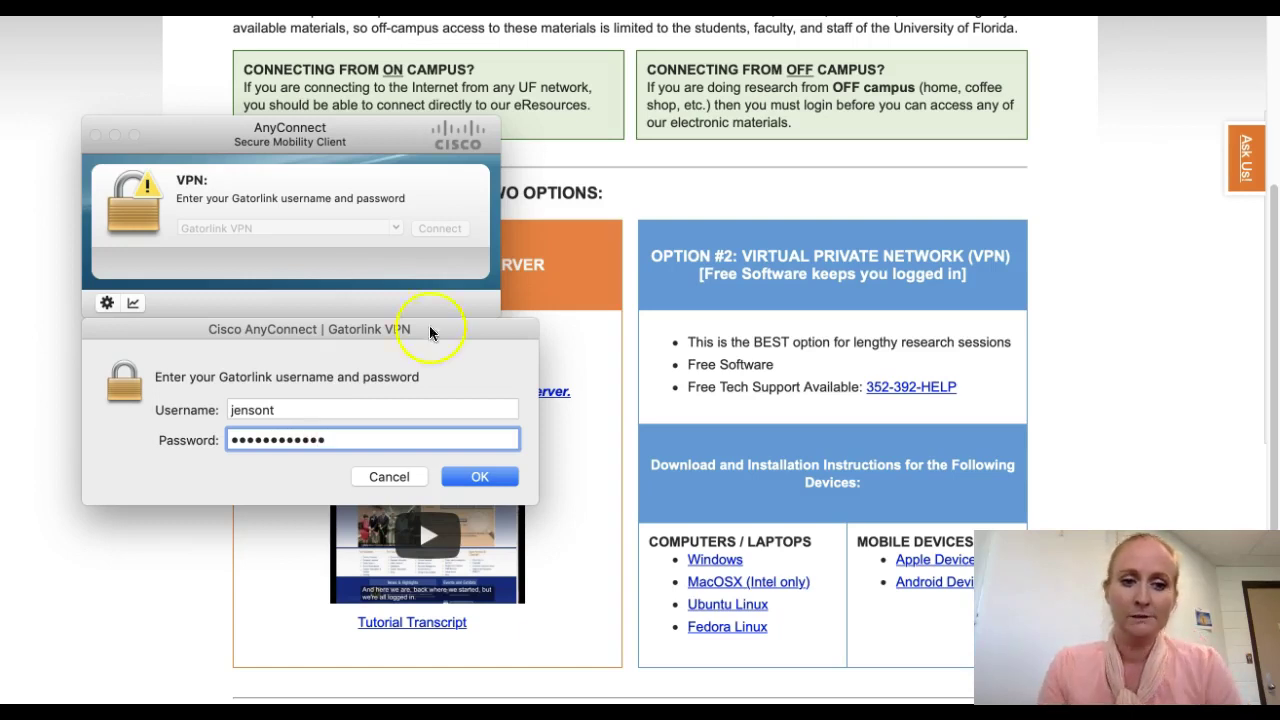
left_click(472, 476)
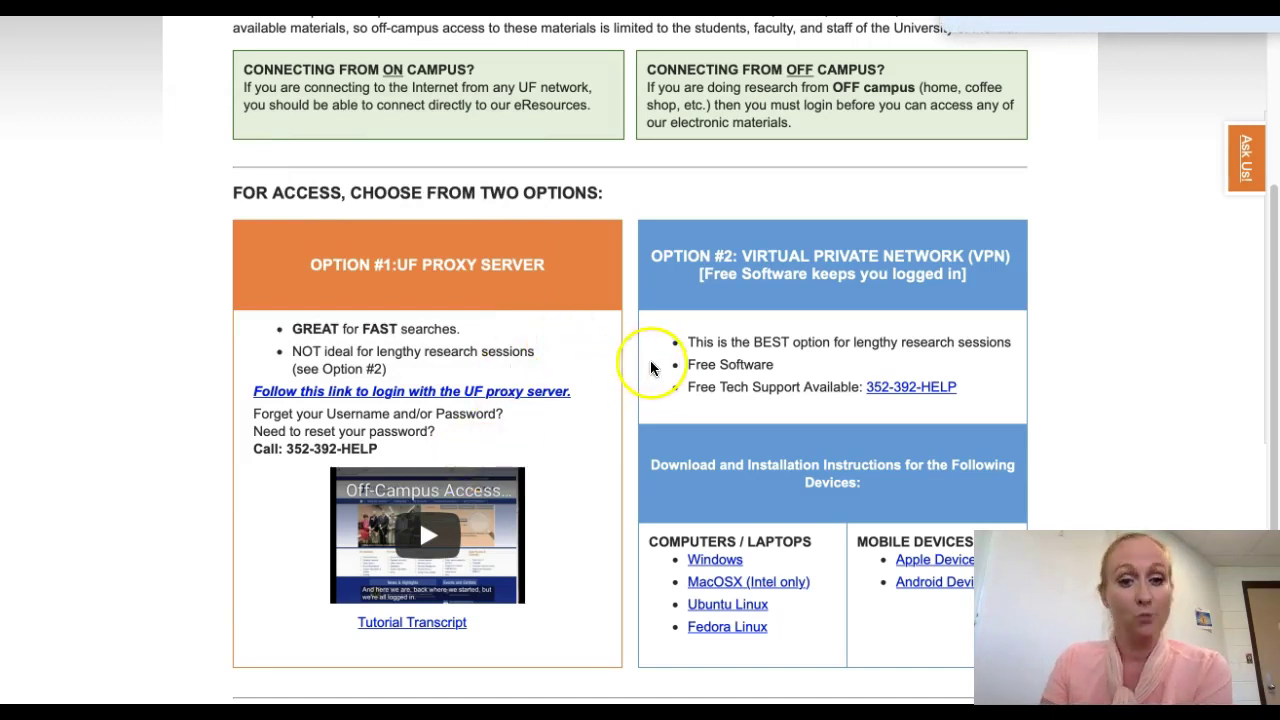
Return to the libraries homepage and open Databases A-Z under the Databases & Journals tab.
scroll(640, 380, "up", 5)
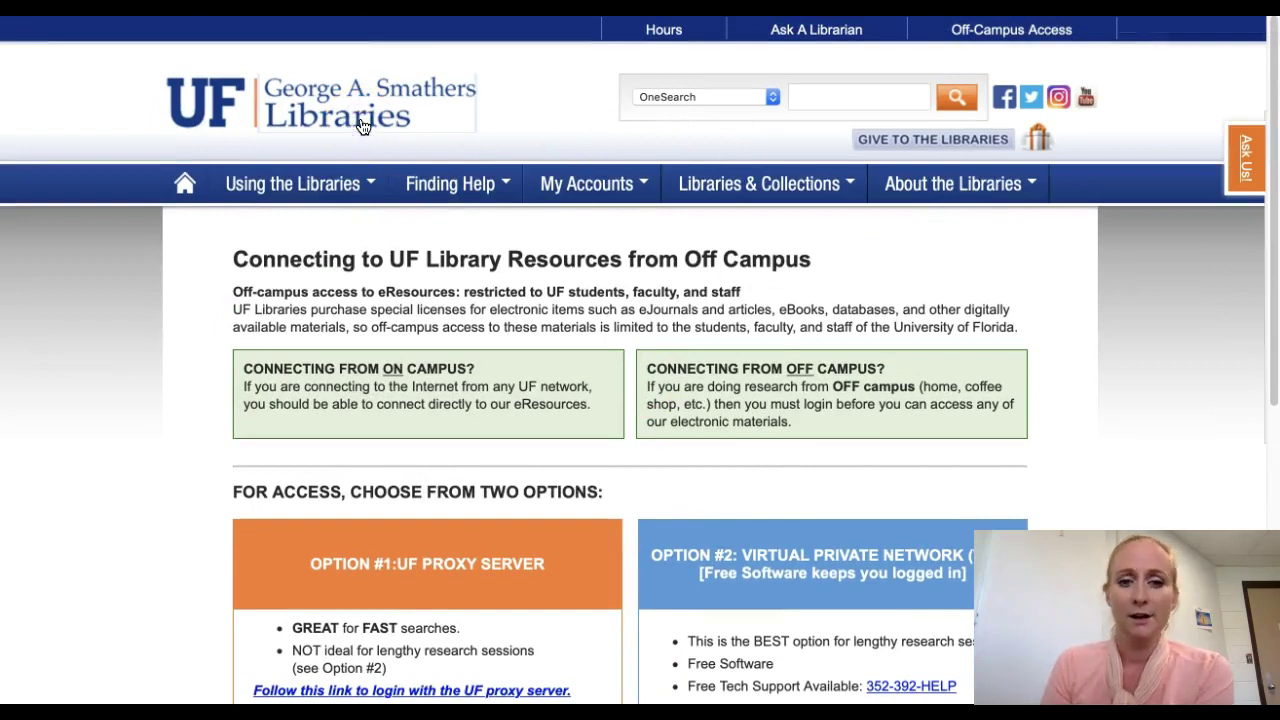
left_click(363, 125)
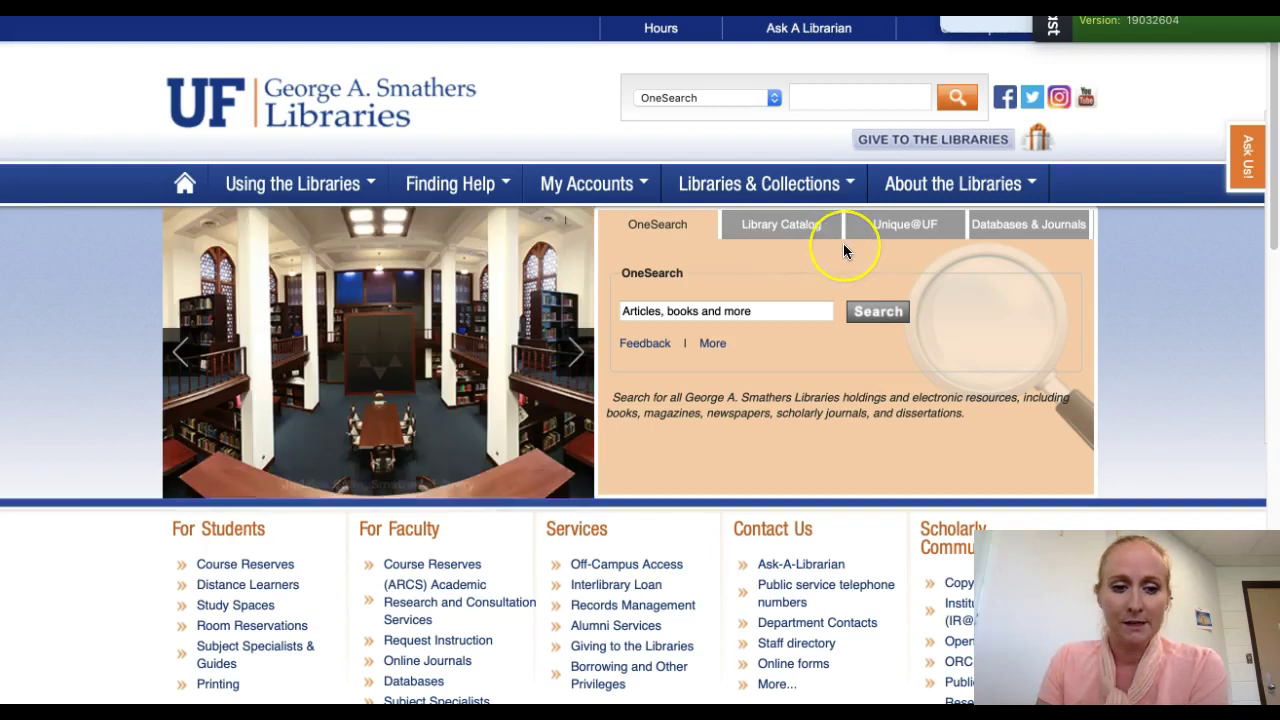
scroll(843, 243, "down", 3)
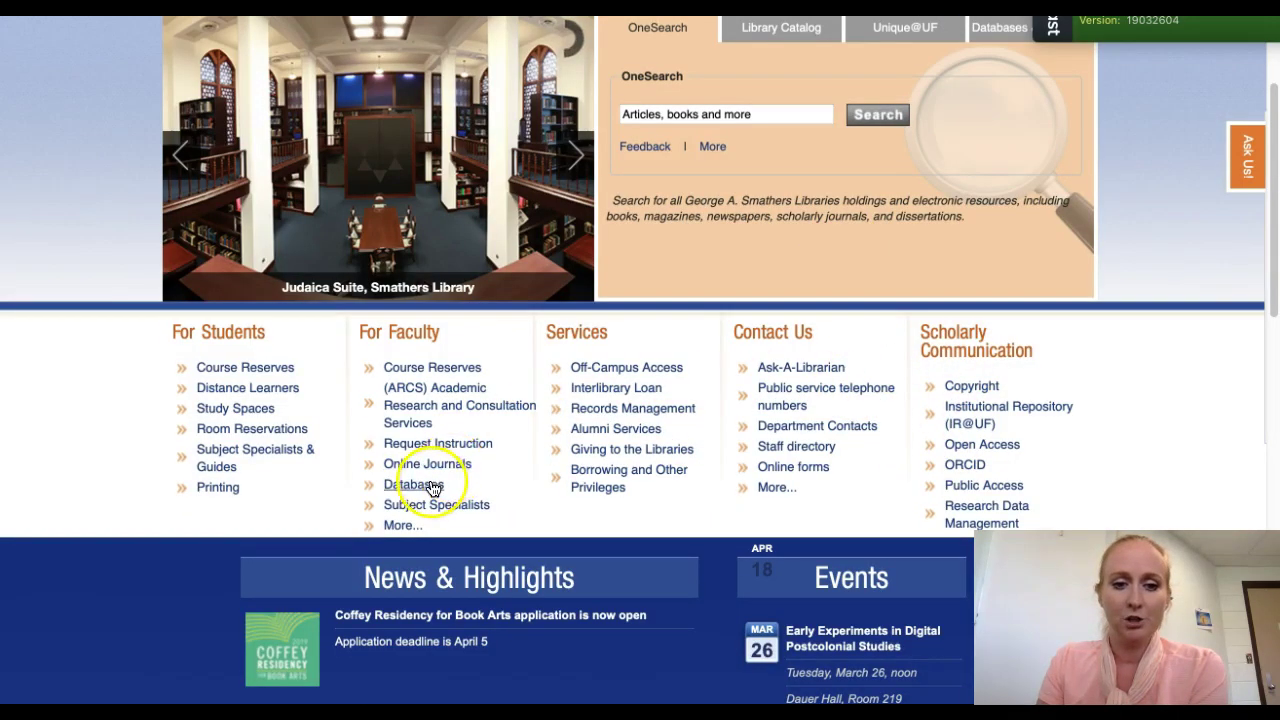
scroll(851, 193, "up", 2)
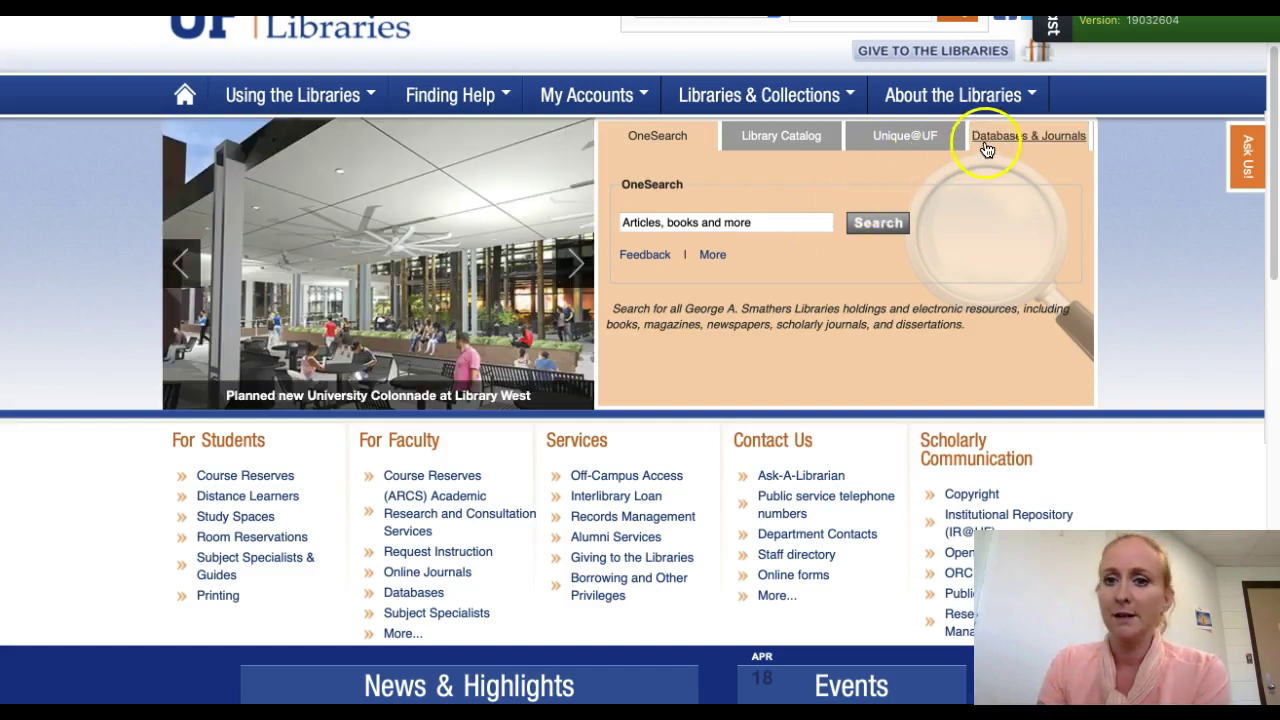
left_click(985, 140)
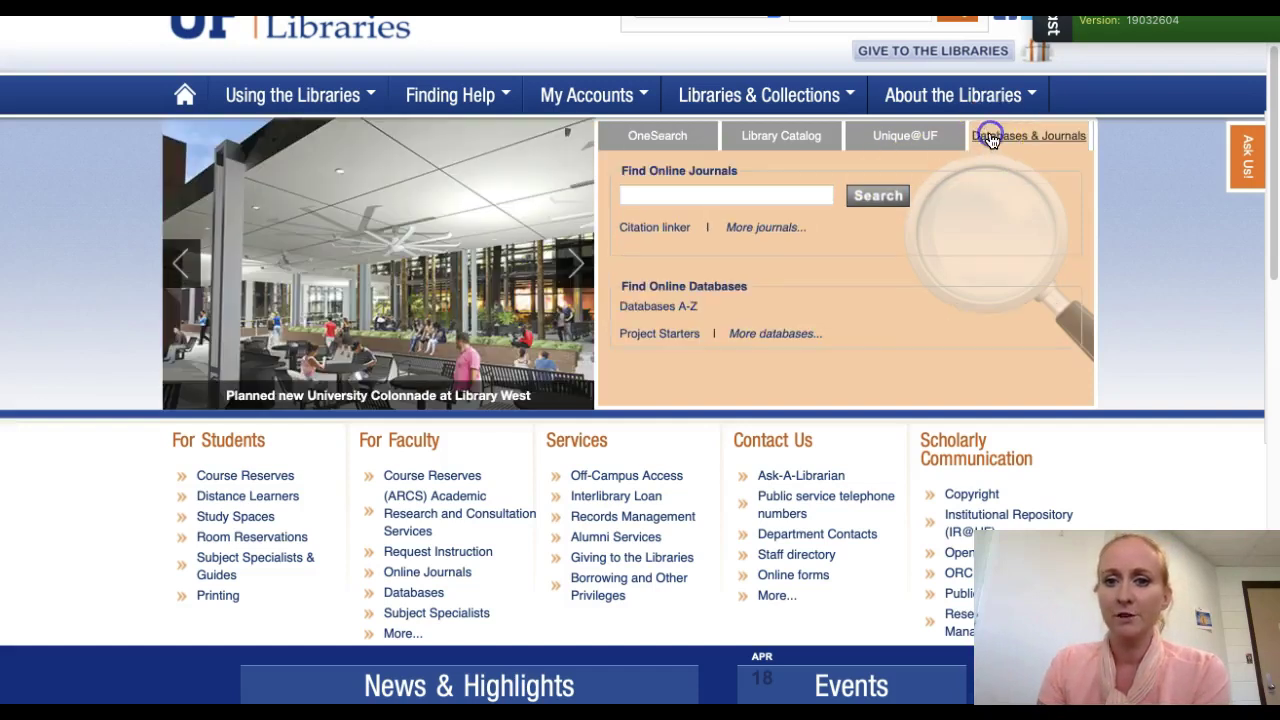
left_click(663, 308)
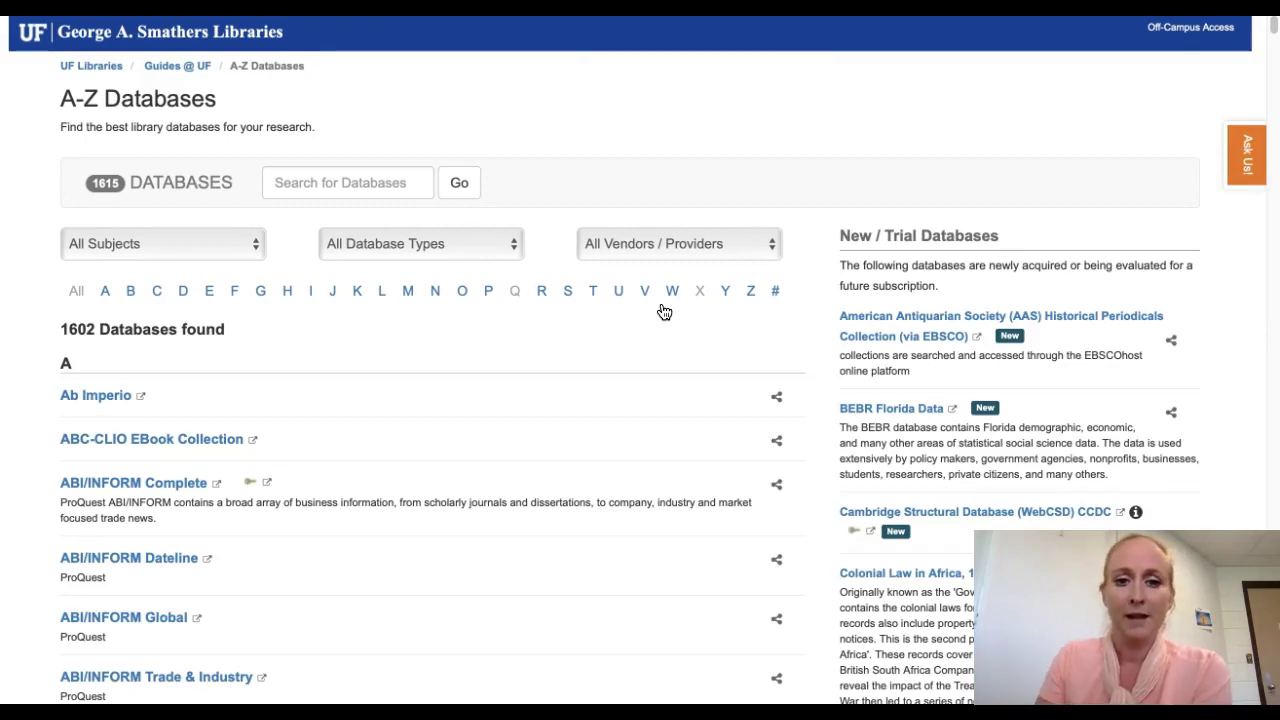
Browse the 1602-database A-Z list, return to the top, and filter to letter W.
scroll(663, 312, "down", 3)
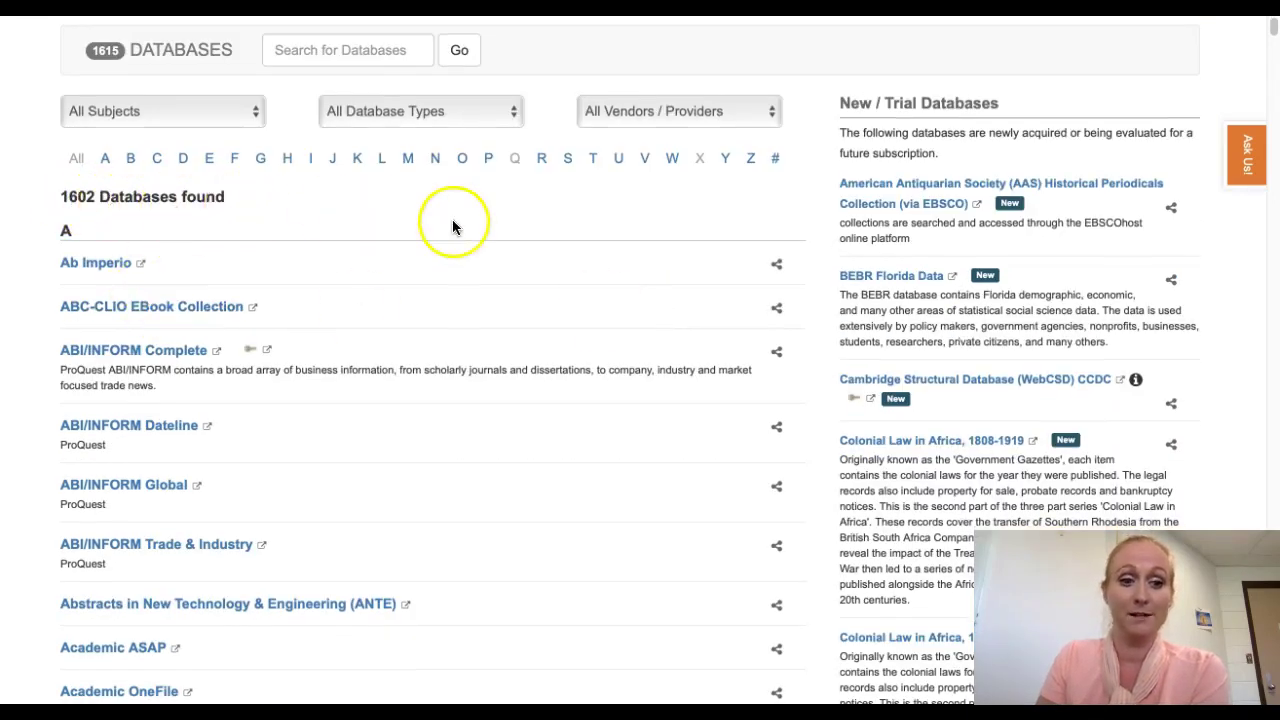
scroll(455, 222, "down", 10)
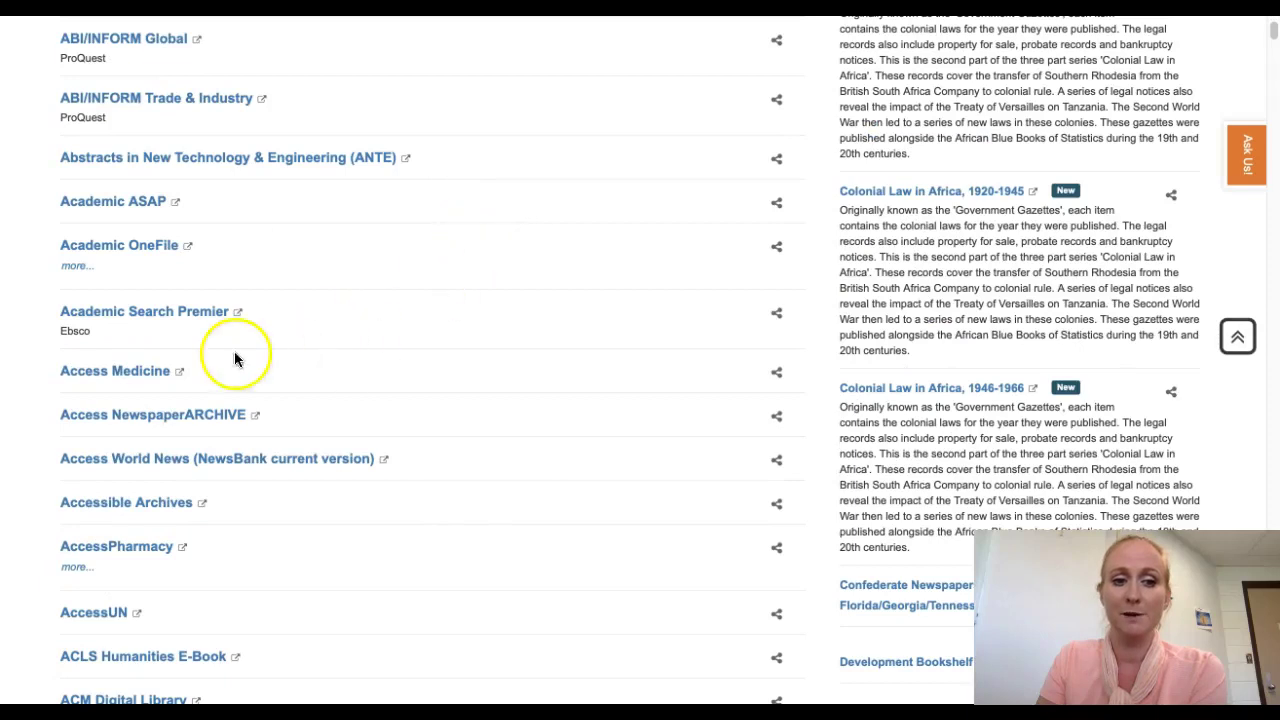
scroll(585, 345, "down", 13)
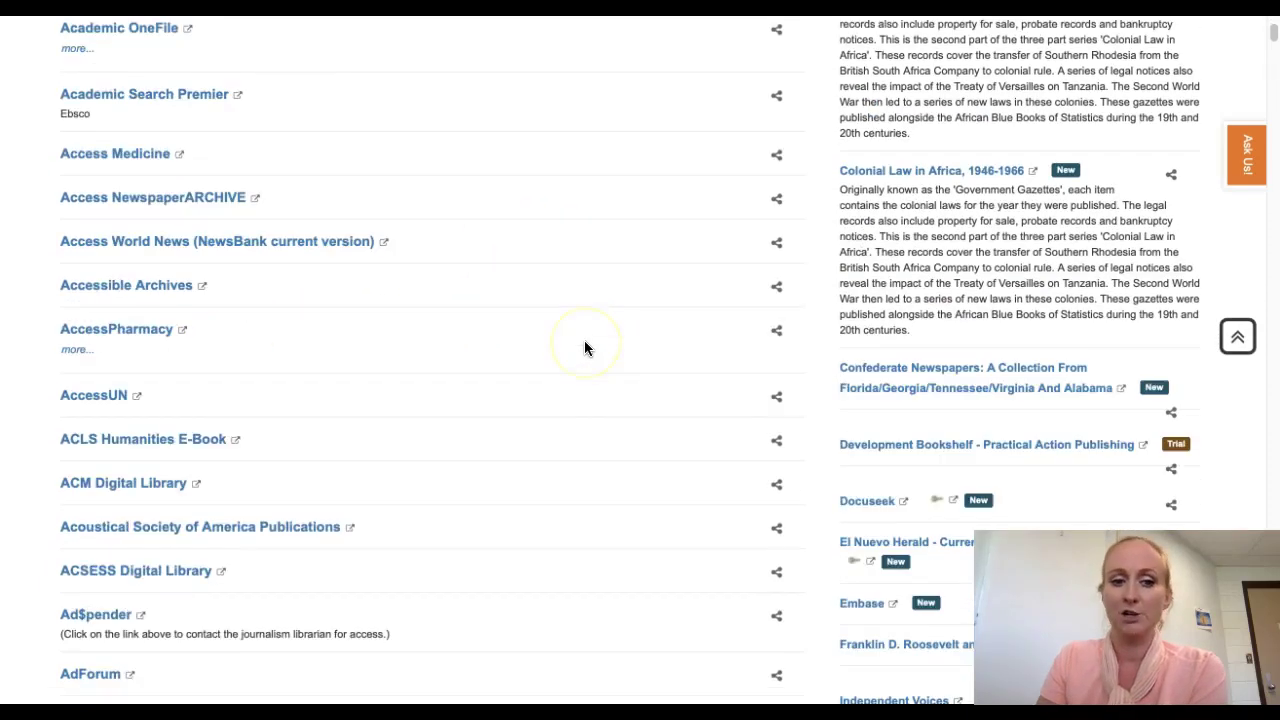
scroll(585, 347, "down", 6)
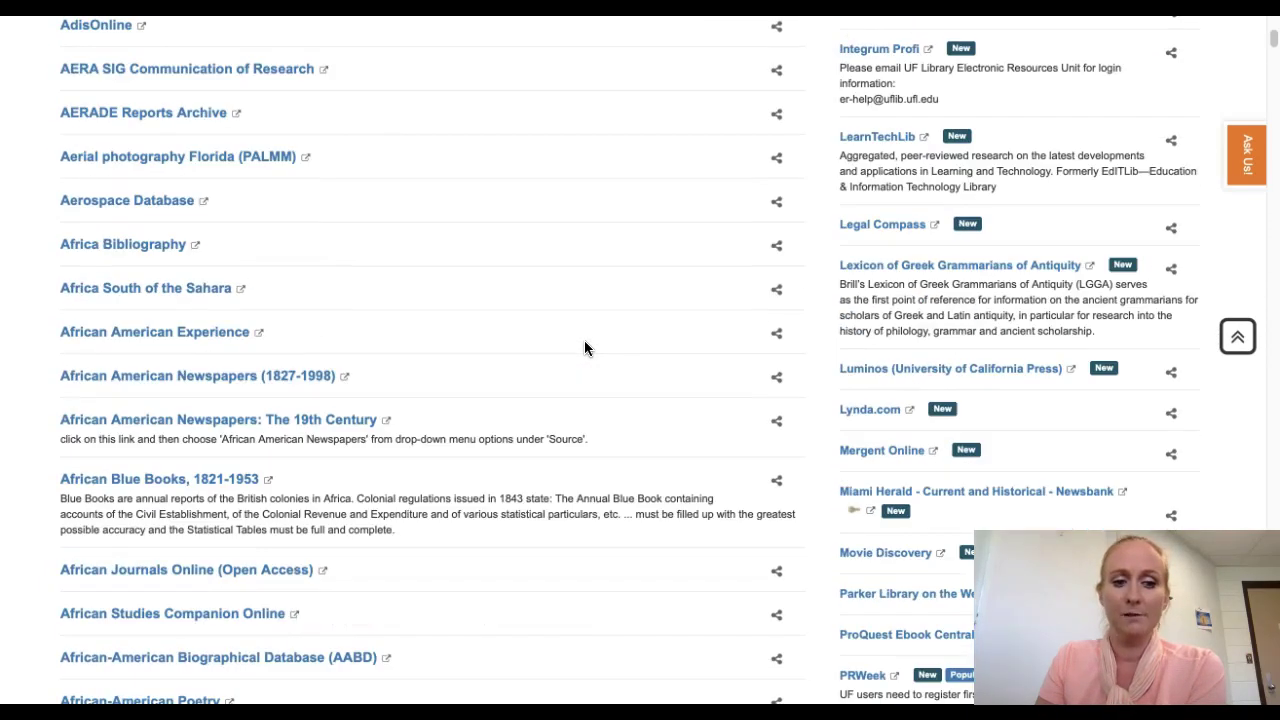
scroll(585, 347, "down", 1)
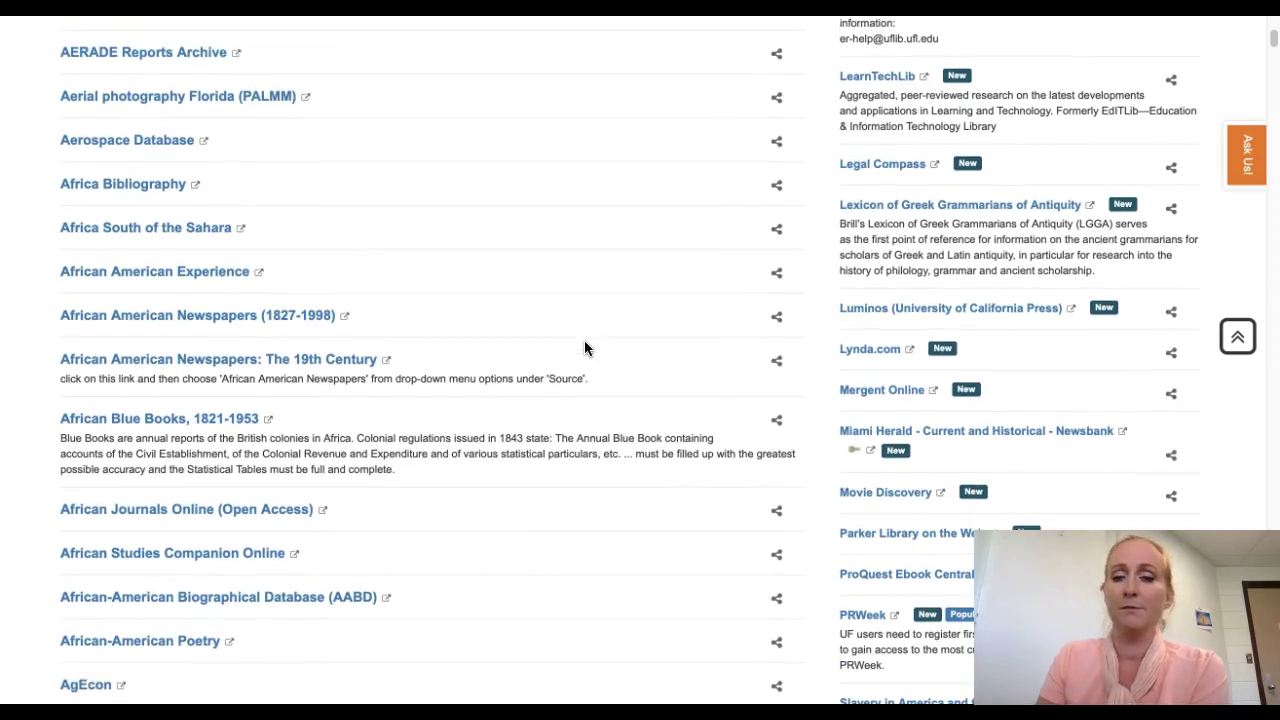
scroll(588, 345, "up", 15)
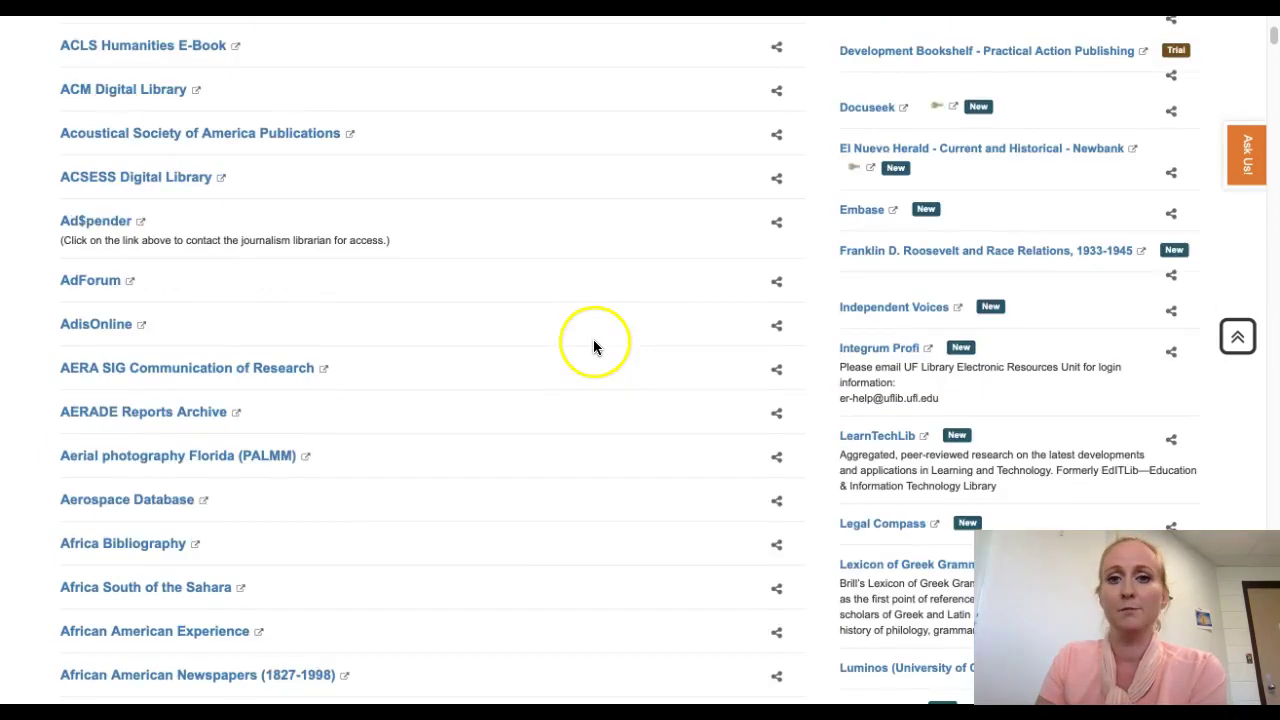
scroll(593, 346, "up", 15)
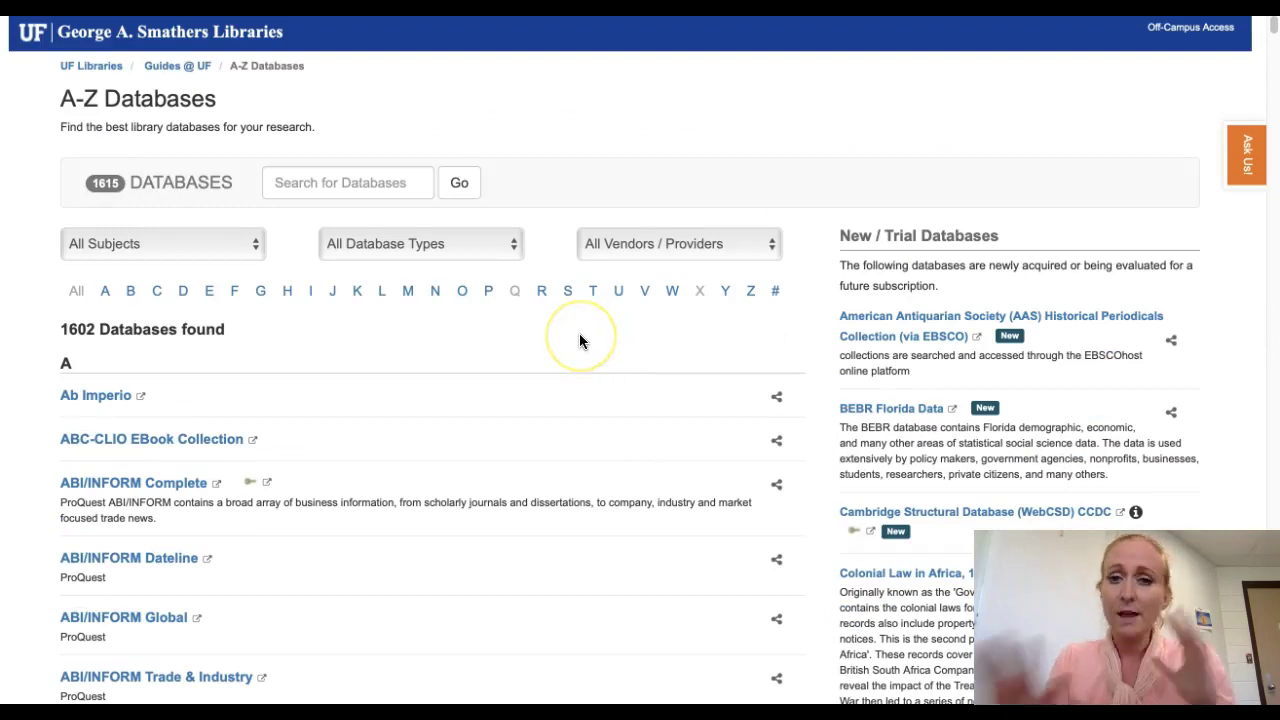
left_click(669, 292)
Scroll through the 41 W databases and open Web of Science.
scroll(551, 335, "down", 2)
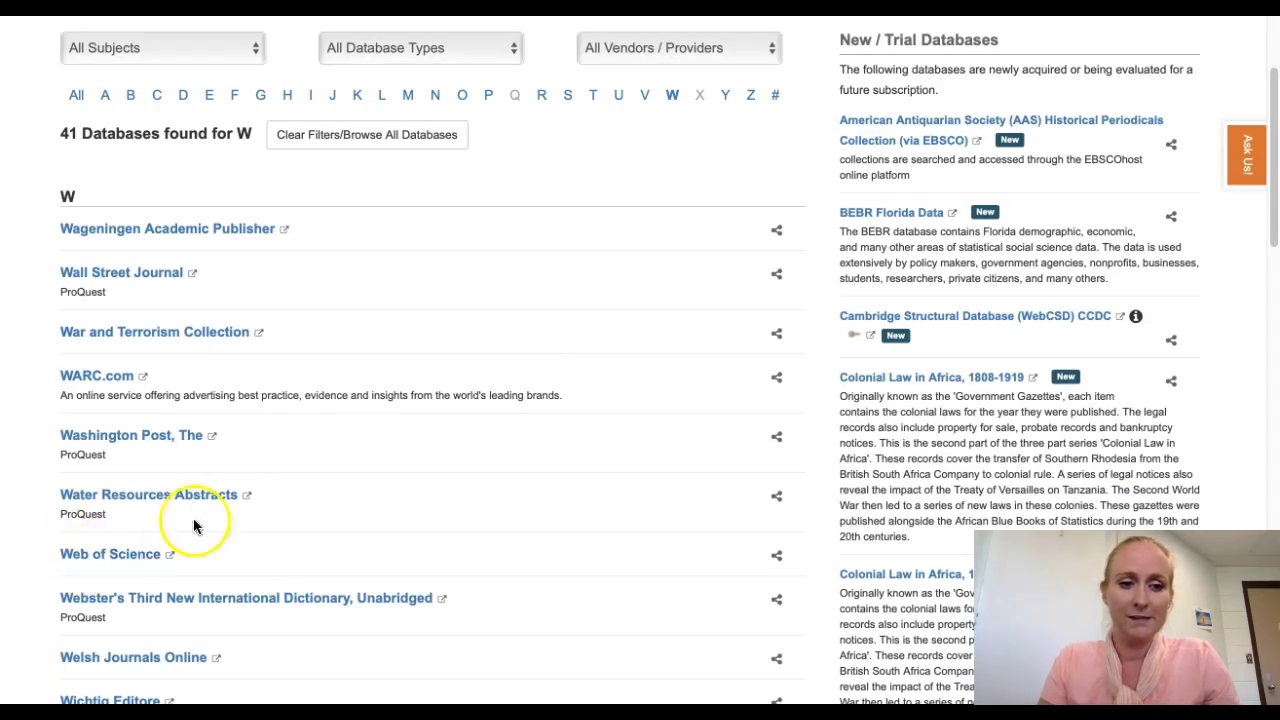
scroll(367, 488, "down", 2)
scroll(367, 488, "down", 9)
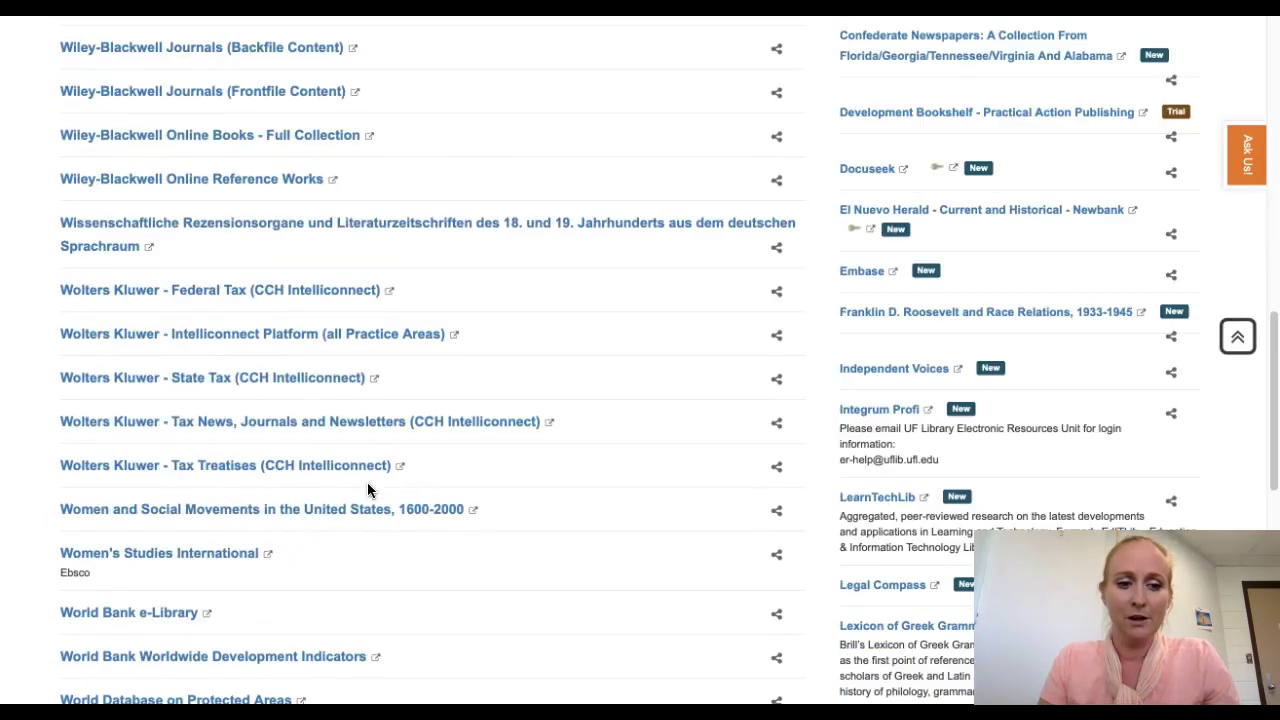
scroll(367, 482, "down", 4)
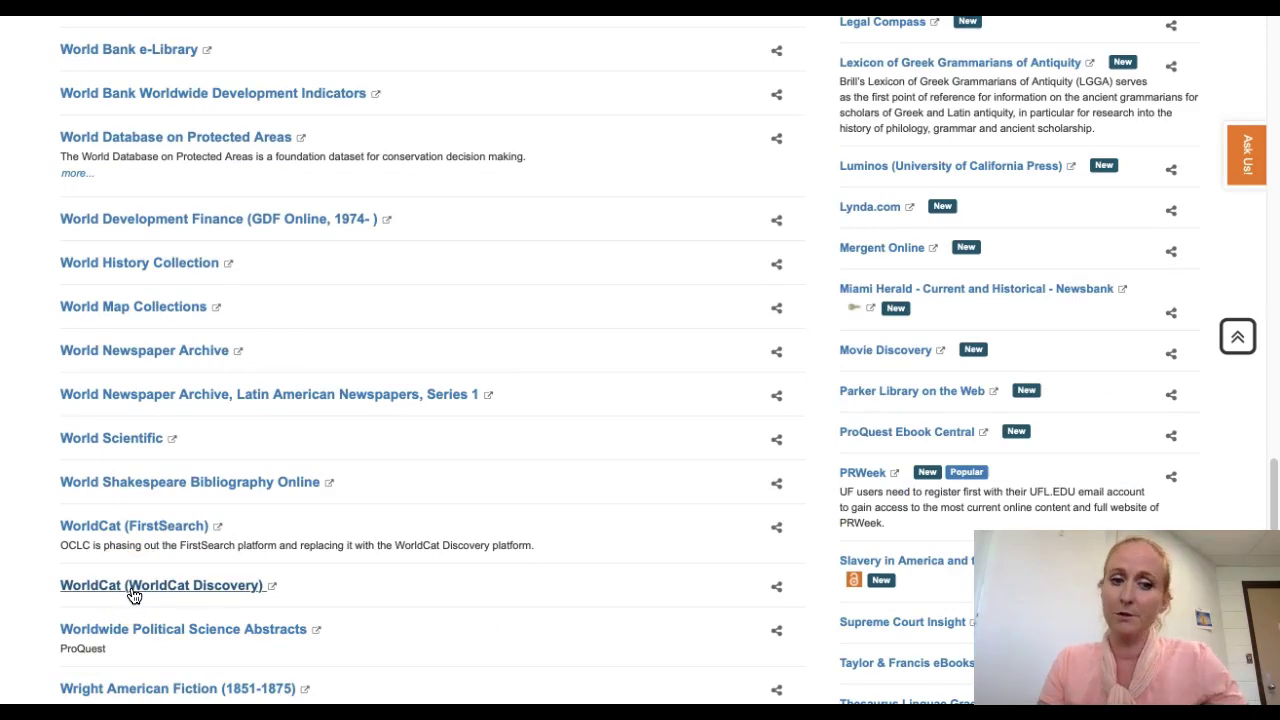
left_click(145, 534)
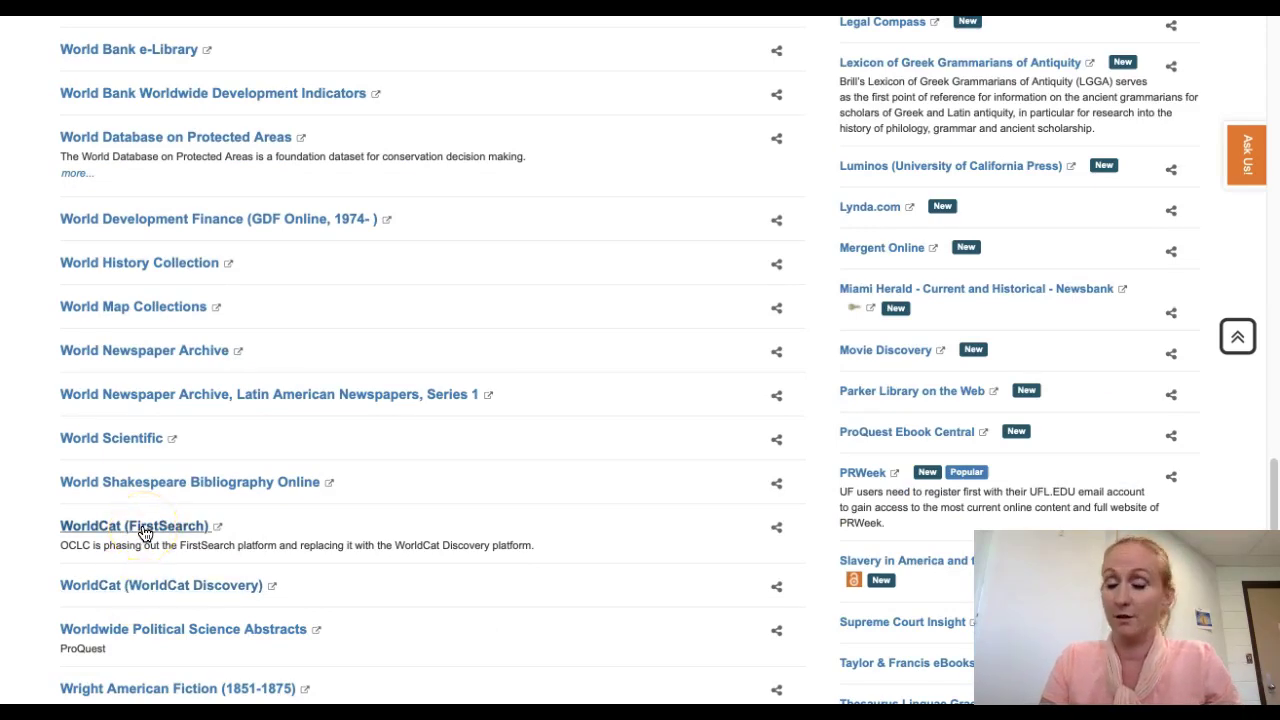
scroll(423, 530, "up", 4)
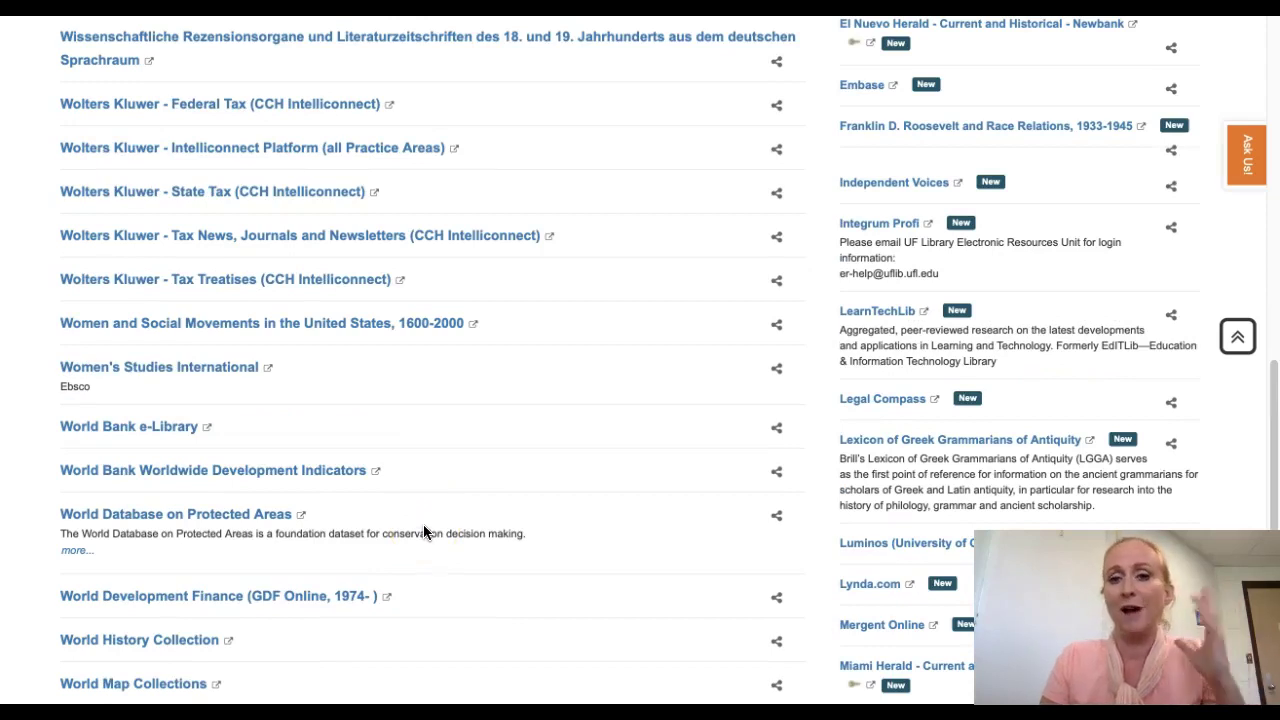
scroll(424, 530, "up", 8)
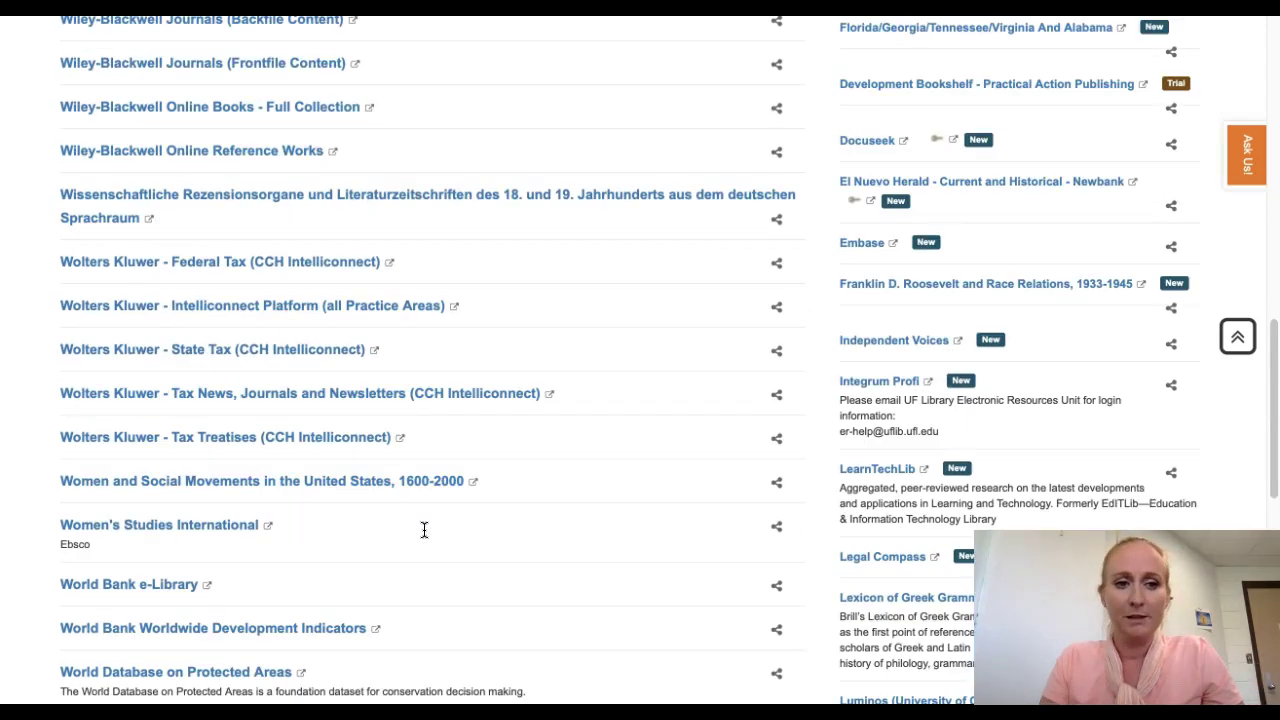
left_click(134, 178)
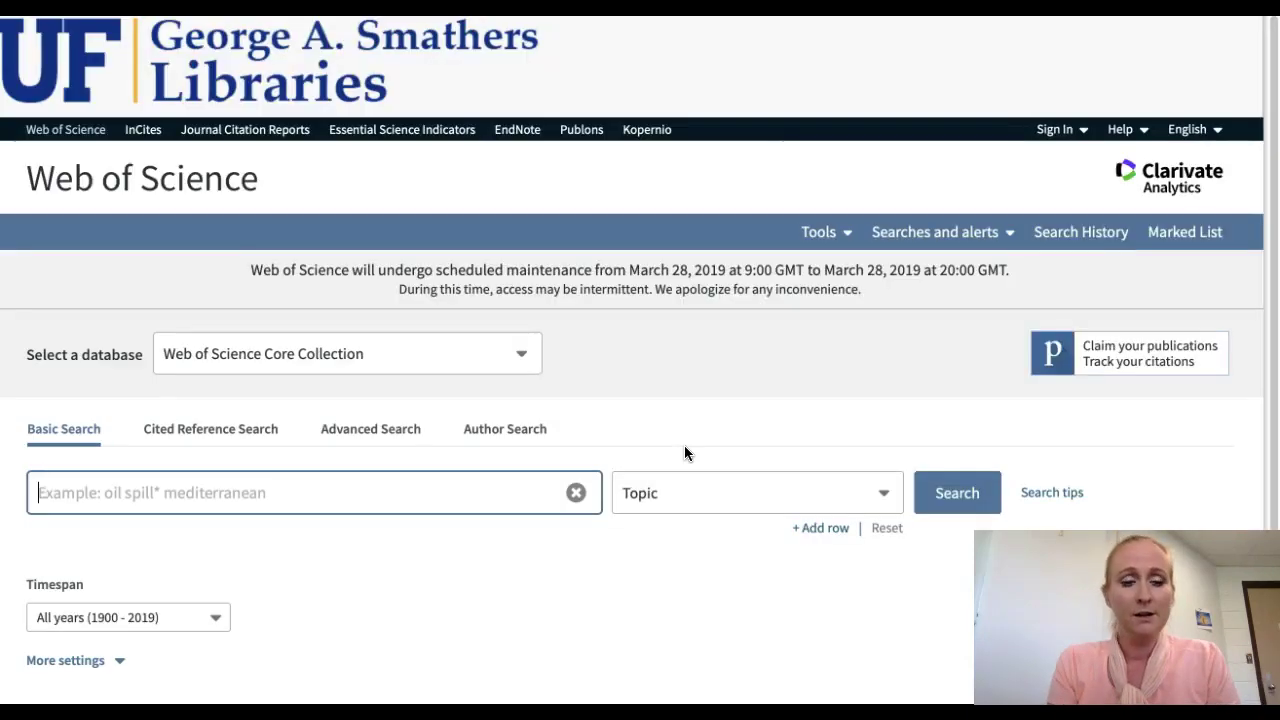
Type 'delinquency and divcorce' in the Basic Search Topic box and erase the typo.
left_click(364, 501)
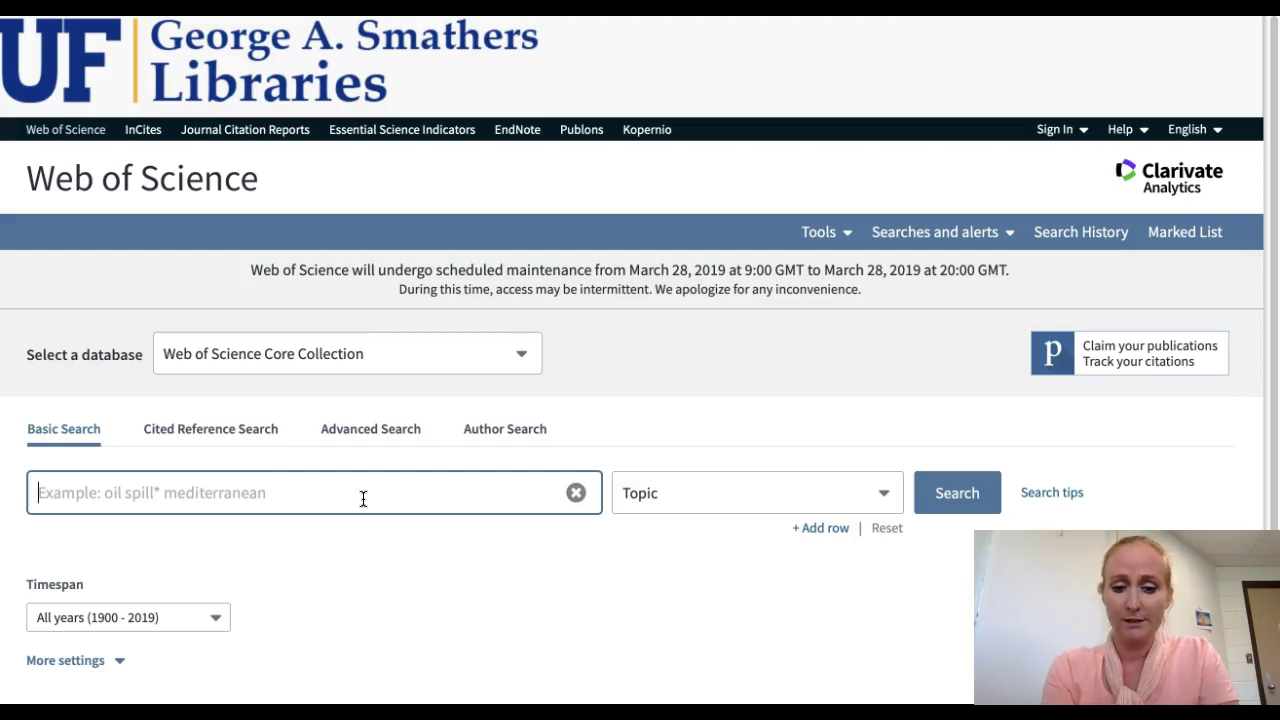
type("delinquency and divcorce")
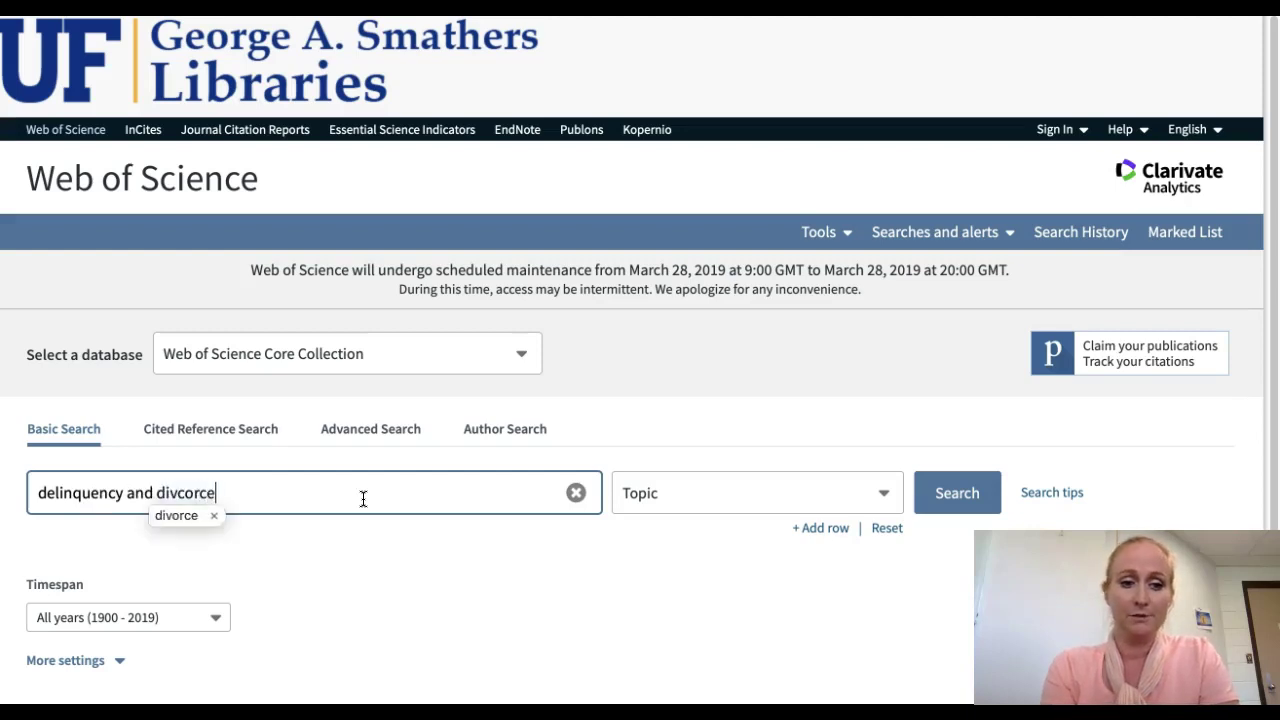
key("BackSpace")
key("BackSpace")
key("BackSpace")
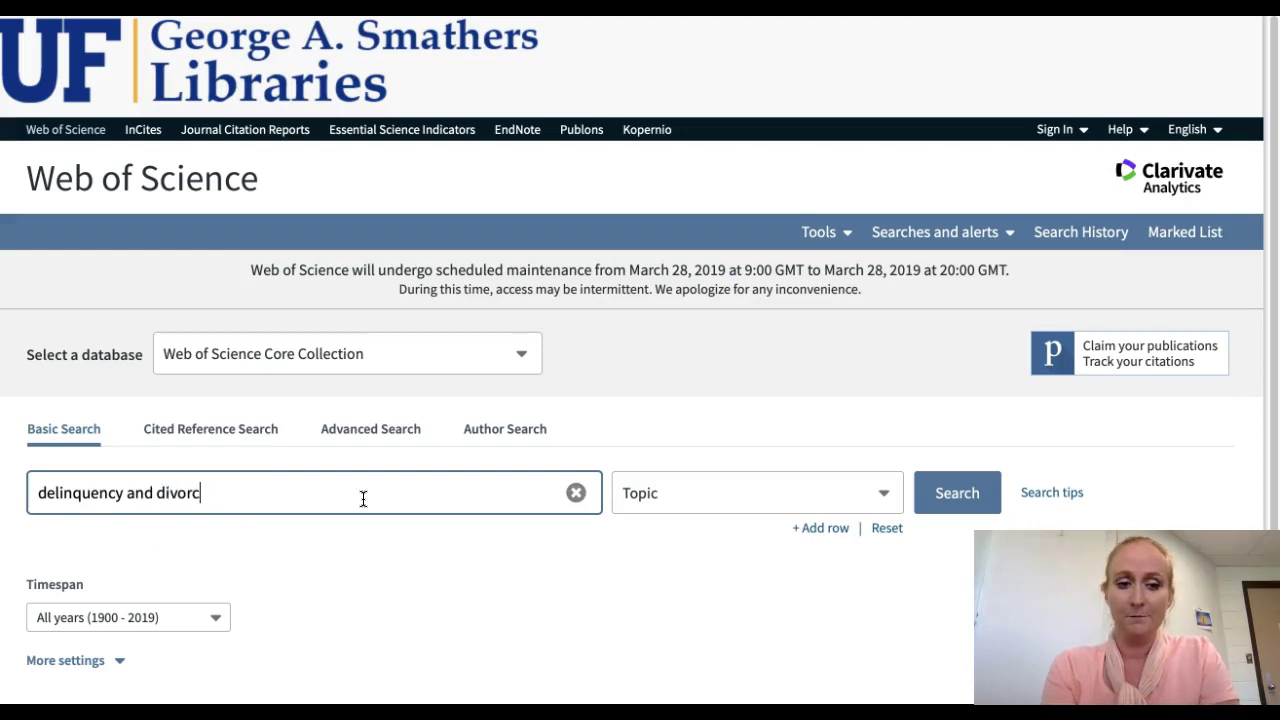
Preview the Advanced Search form and its Timespan dropdown choices.
scroll(484, 537, "down", 3)
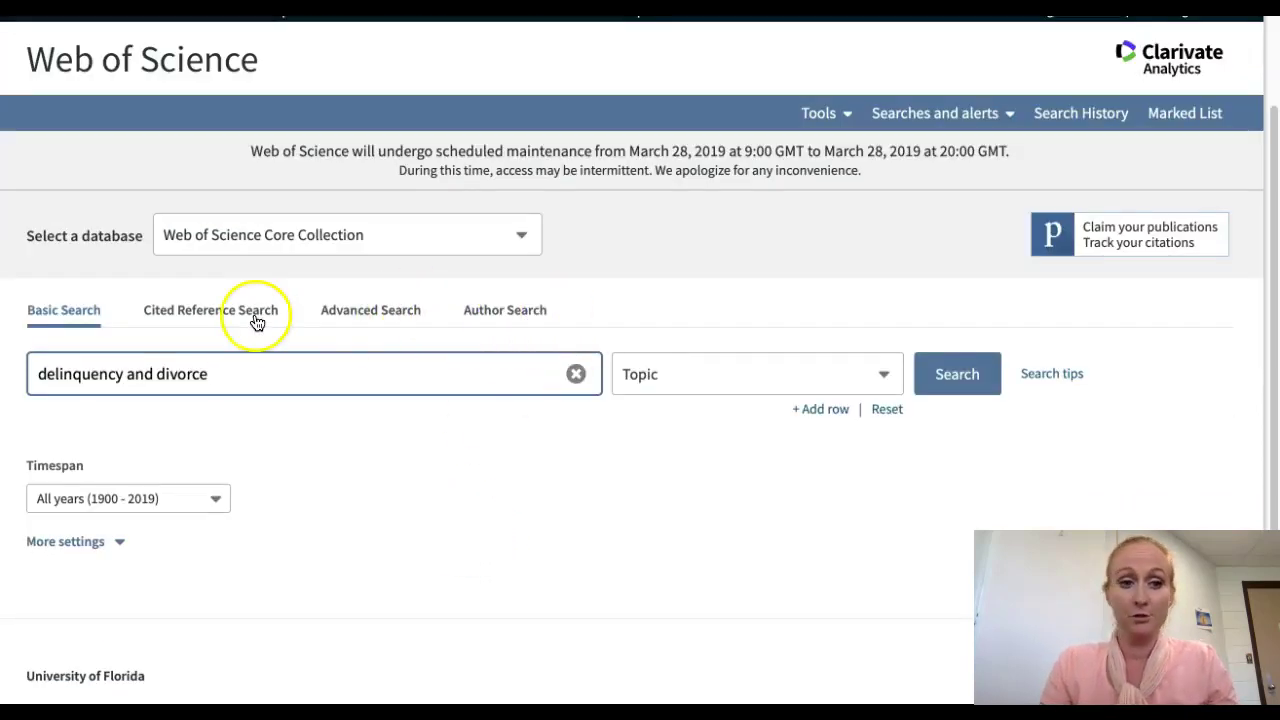
left_click(394, 315)
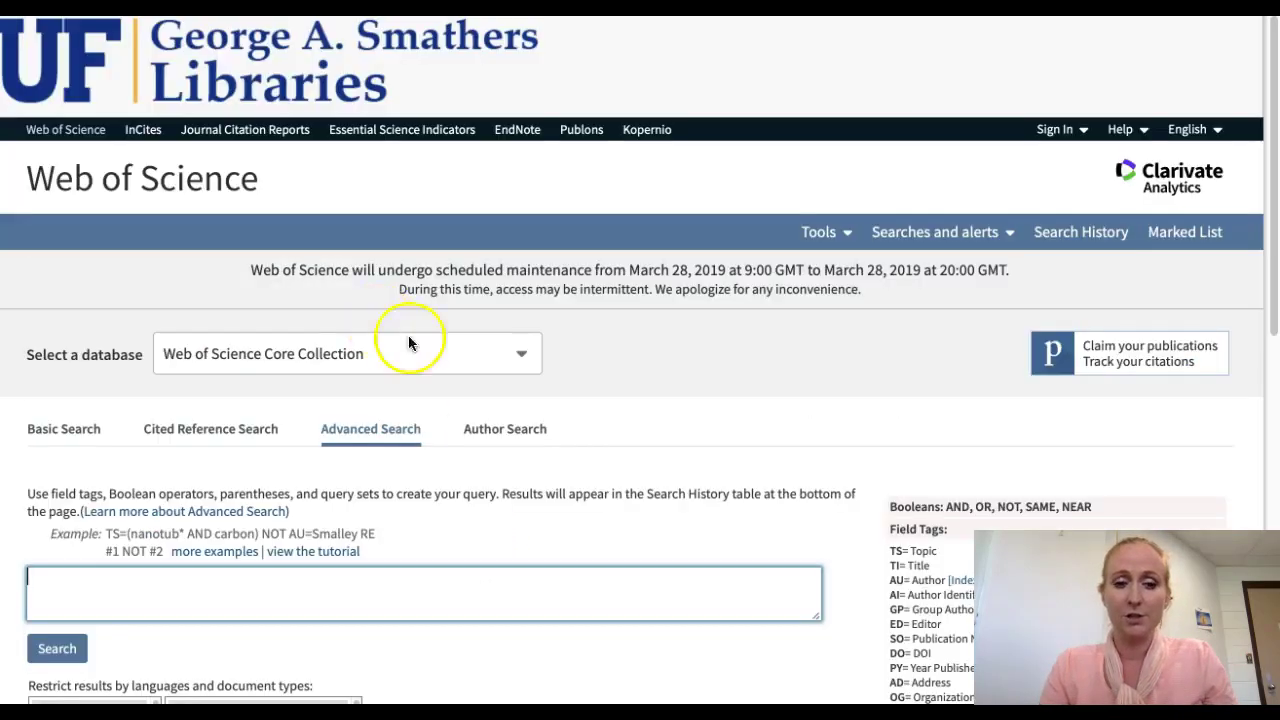
scroll(491, 414, "down", 5)
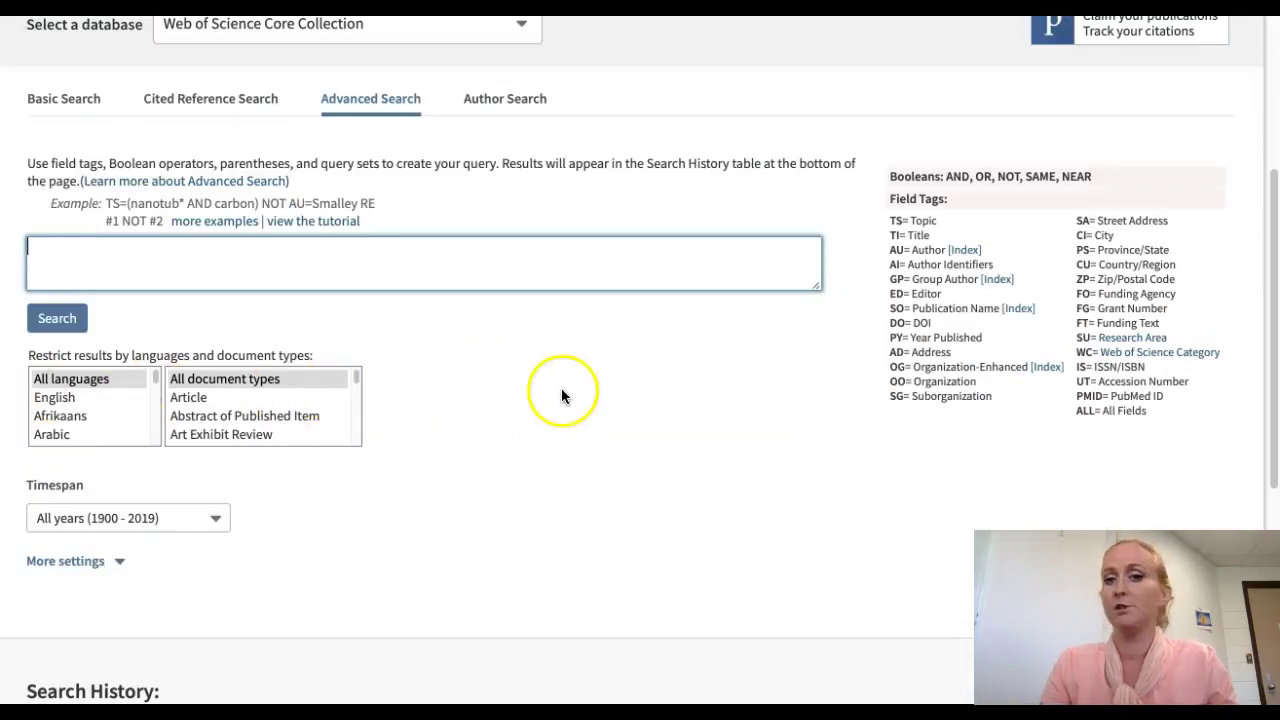
left_click(216, 520)
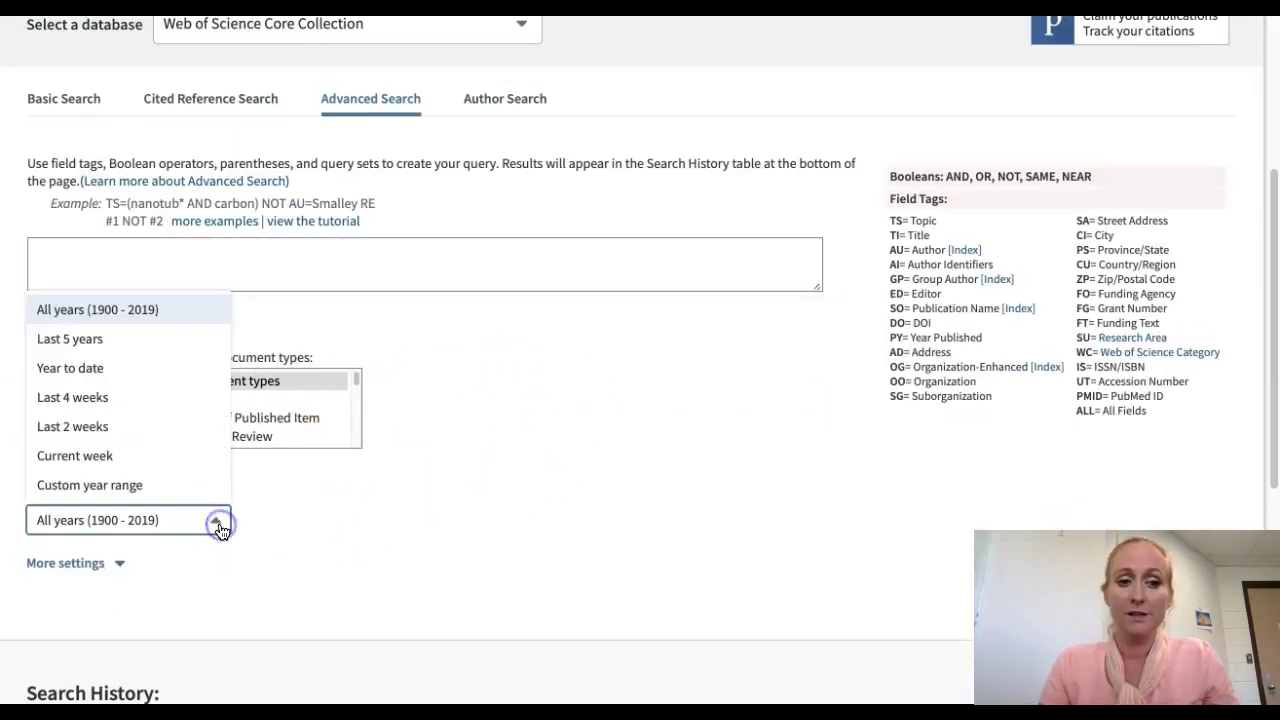
left_click(338, 500)
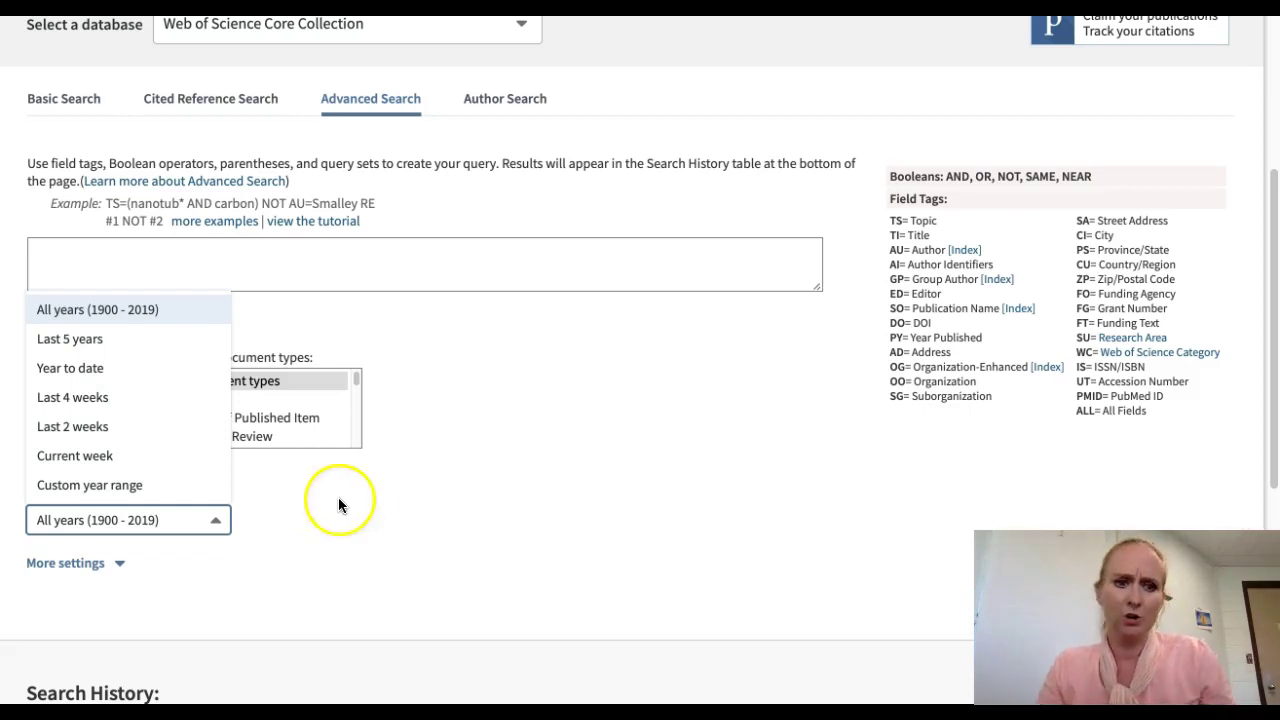
Return to Basic Search and view the 120 results for 'delinquency and divorce'.
scroll(457, 460, "down", 3)
scroll(514, 434, "up", 6)
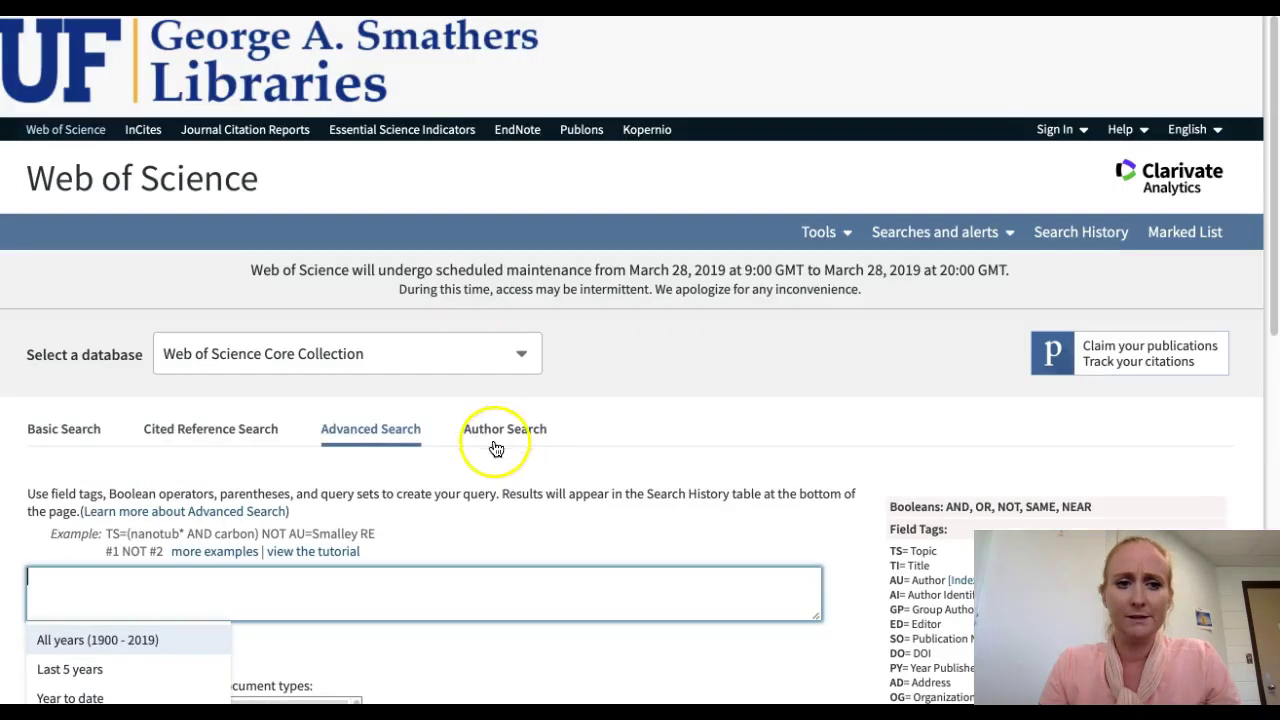
left_click(63, 433)
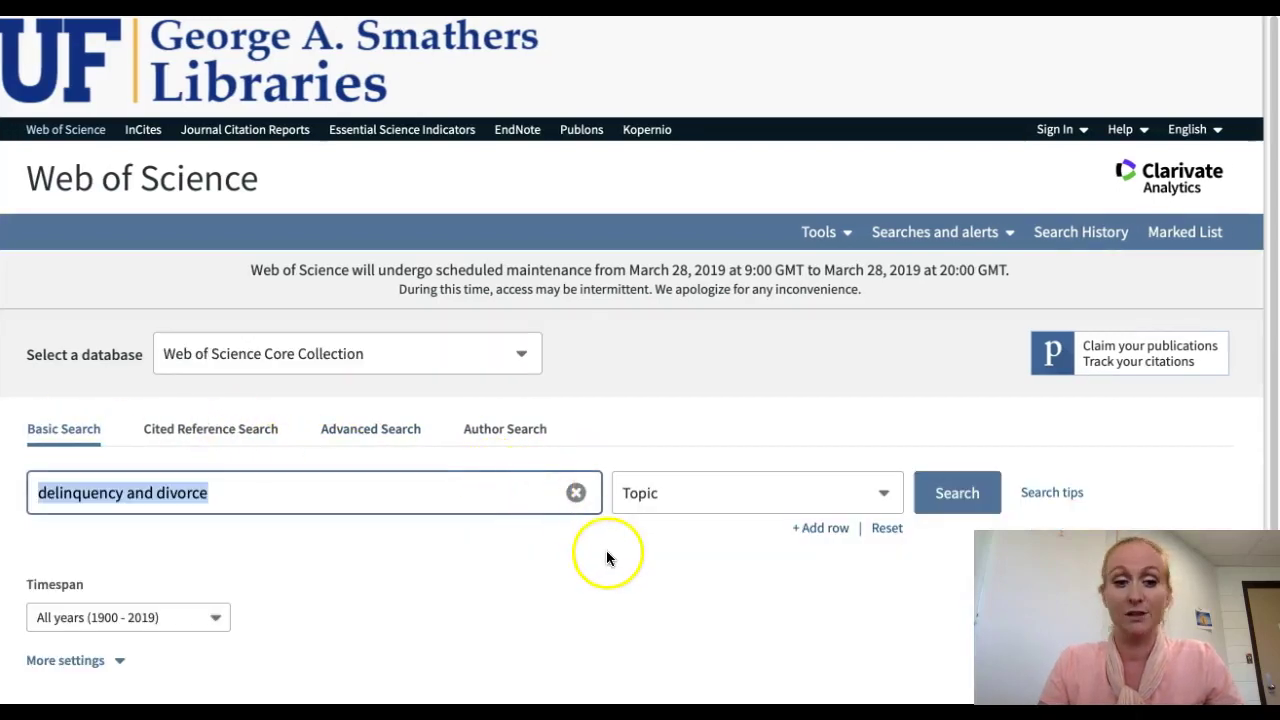
scroll(606, 557, "down", 1)
left_click(990, 458)
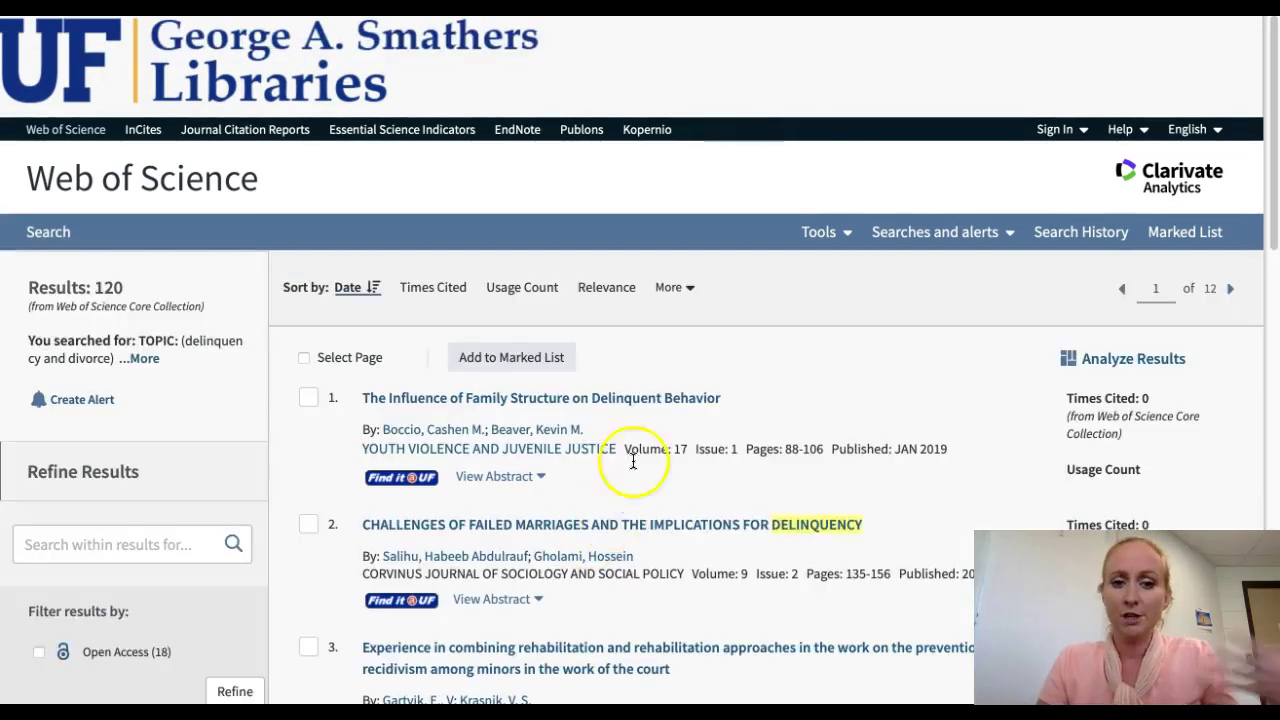
scroll(647, 382, "down", 1)
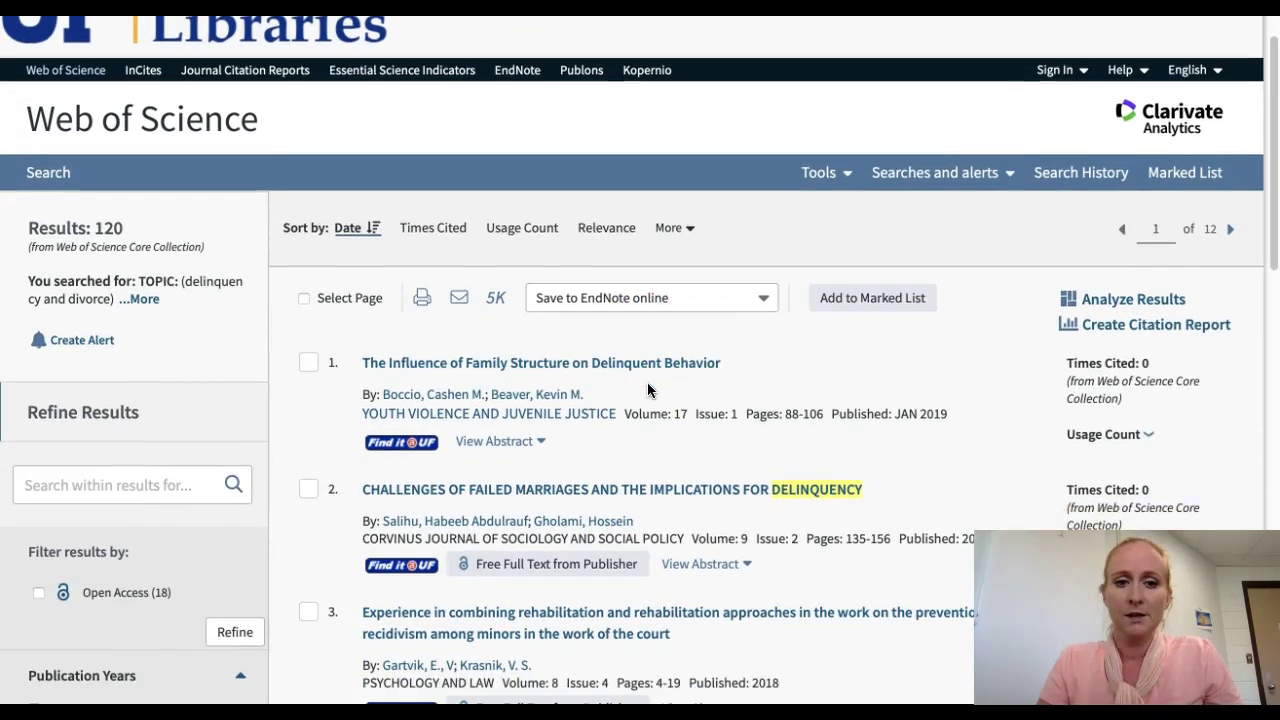
scroll(647, 390, "down", 2)
scroll(647, 390, "down", 5)
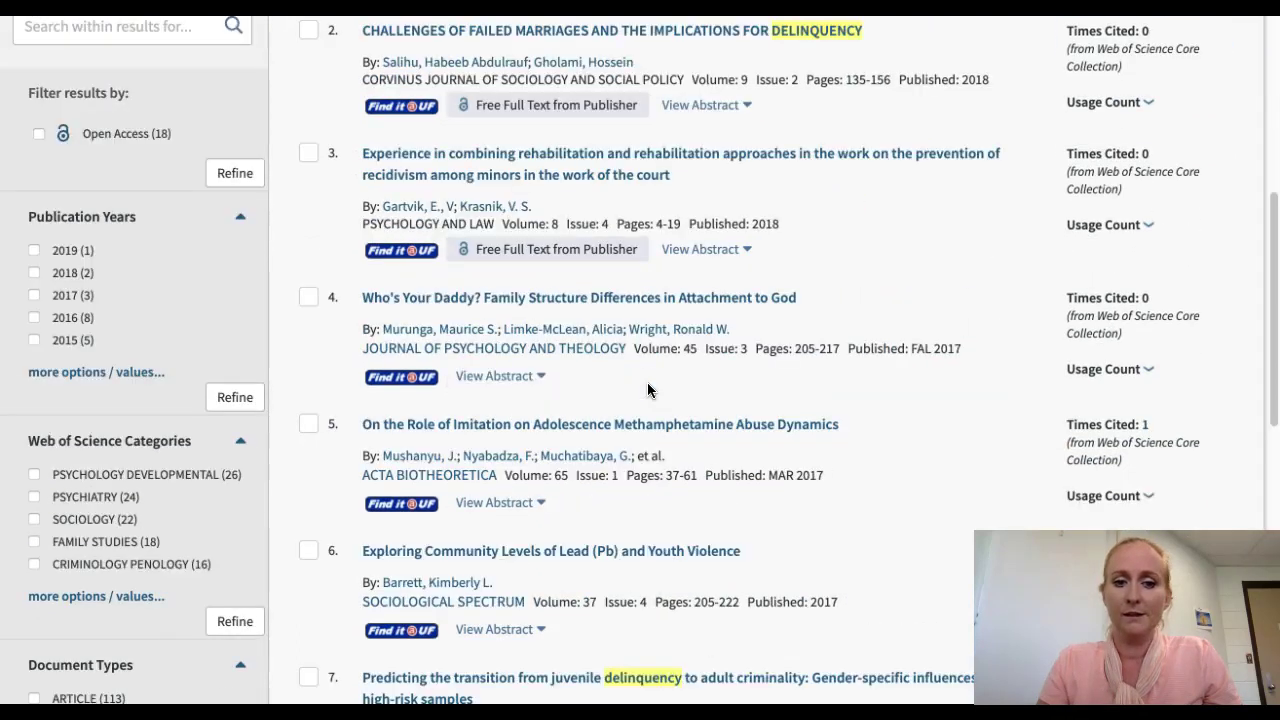
scroll(647, 390, "down", 5)
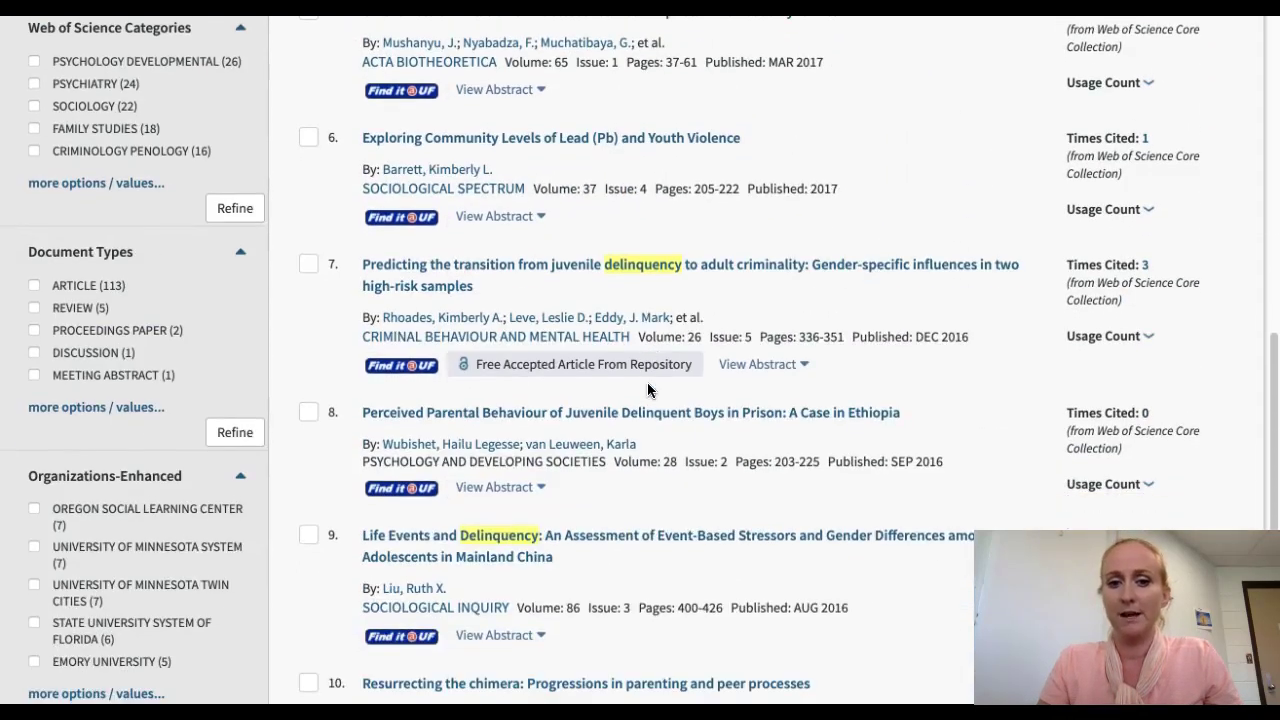
scroll(647, 390, "down", 4)
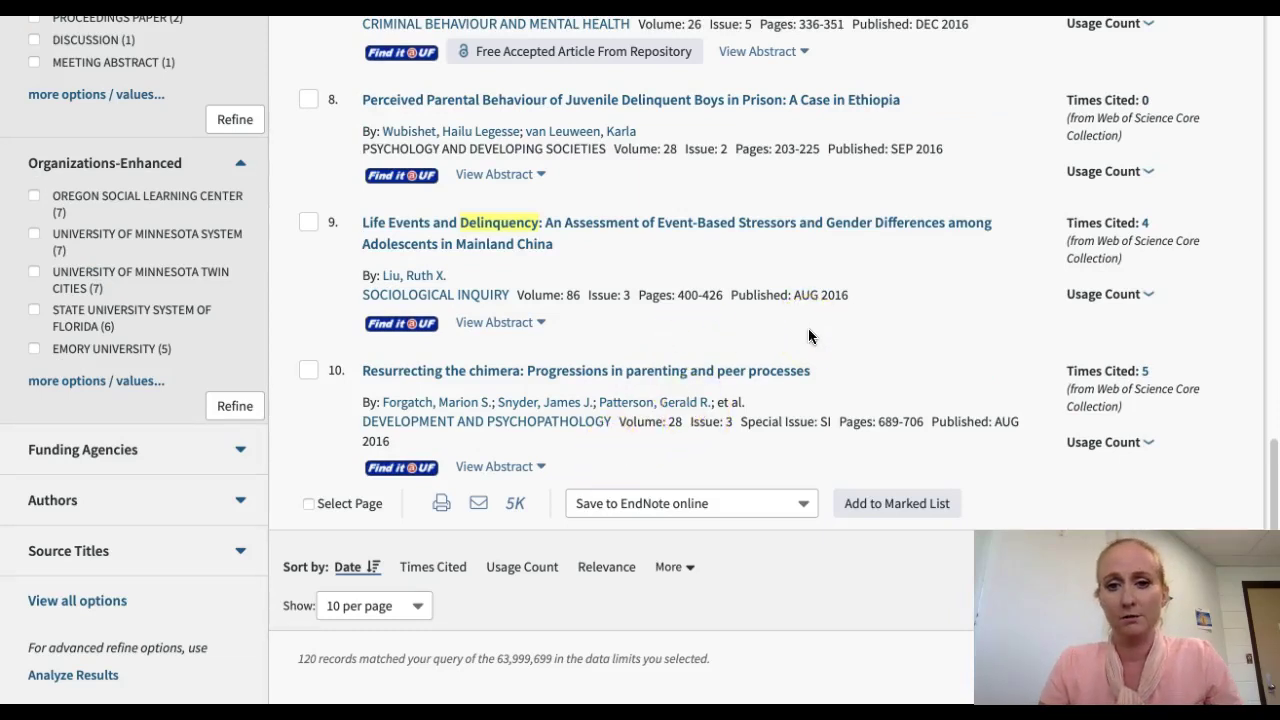
scroll(808, 335, "up", 8)
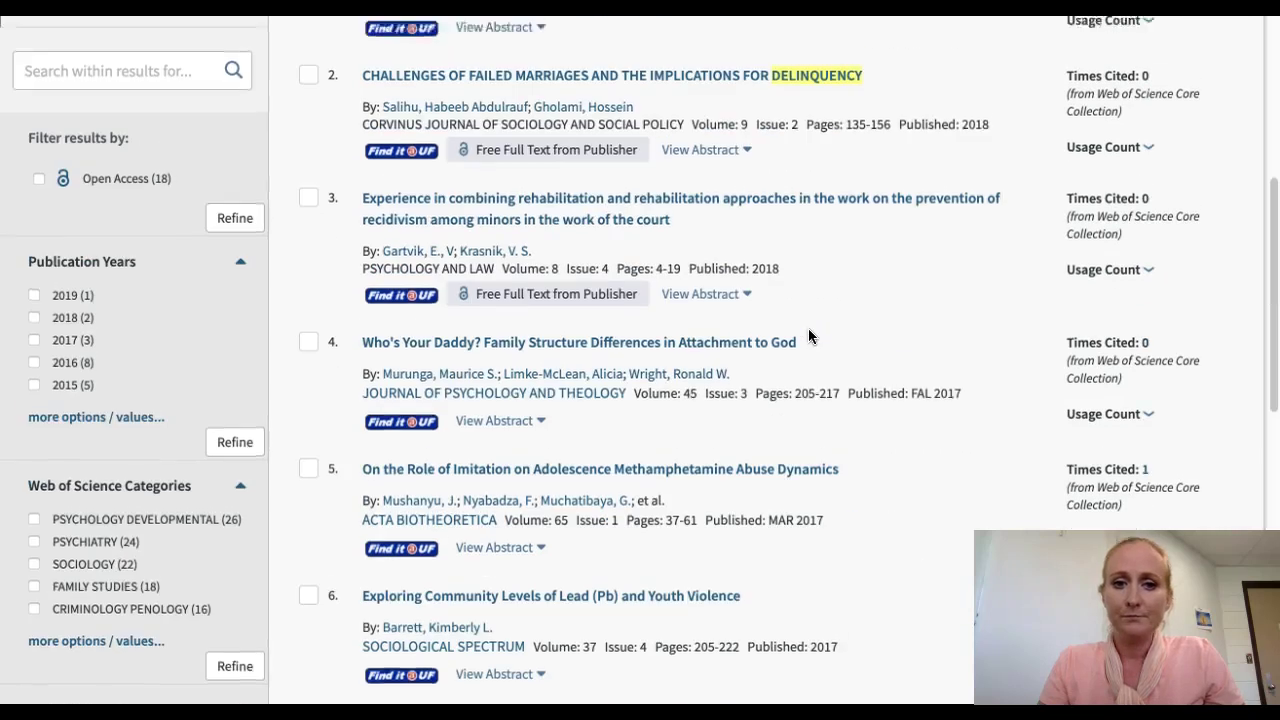
scroll(810, 337, "up", 2)
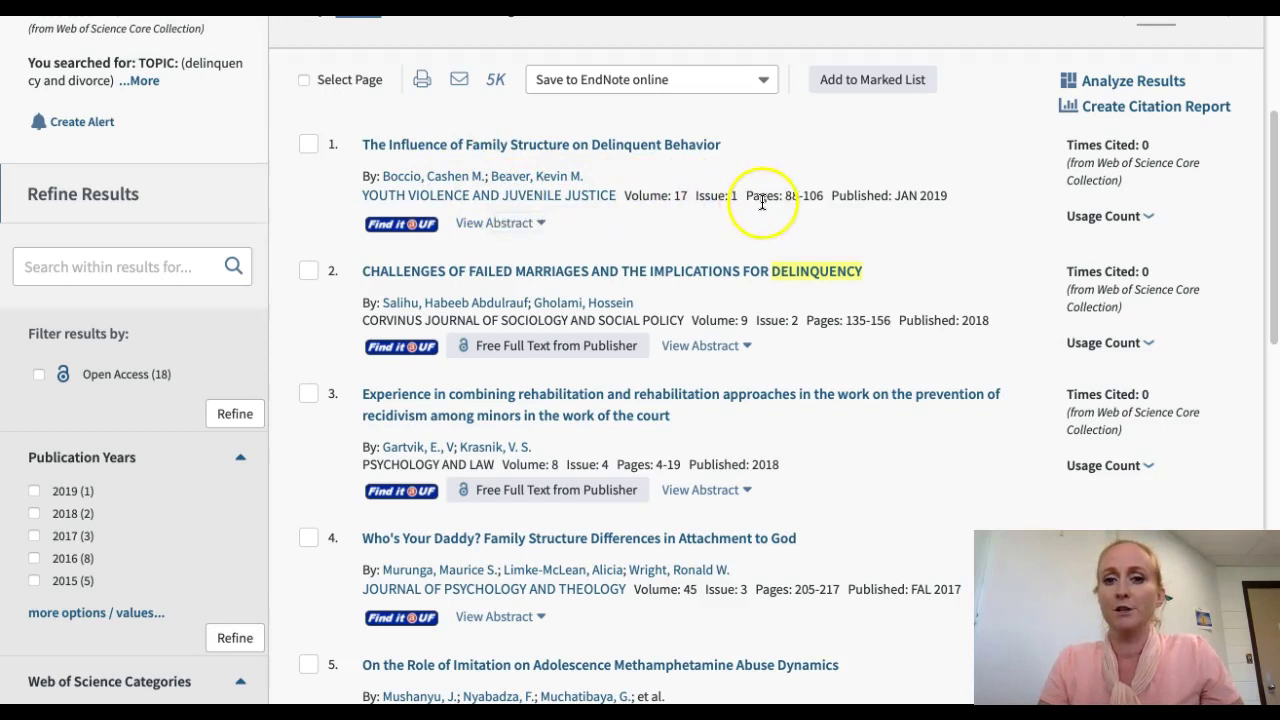
Open the first result's full record and scroll through its abstract and keywords.
left_click(626, 146)
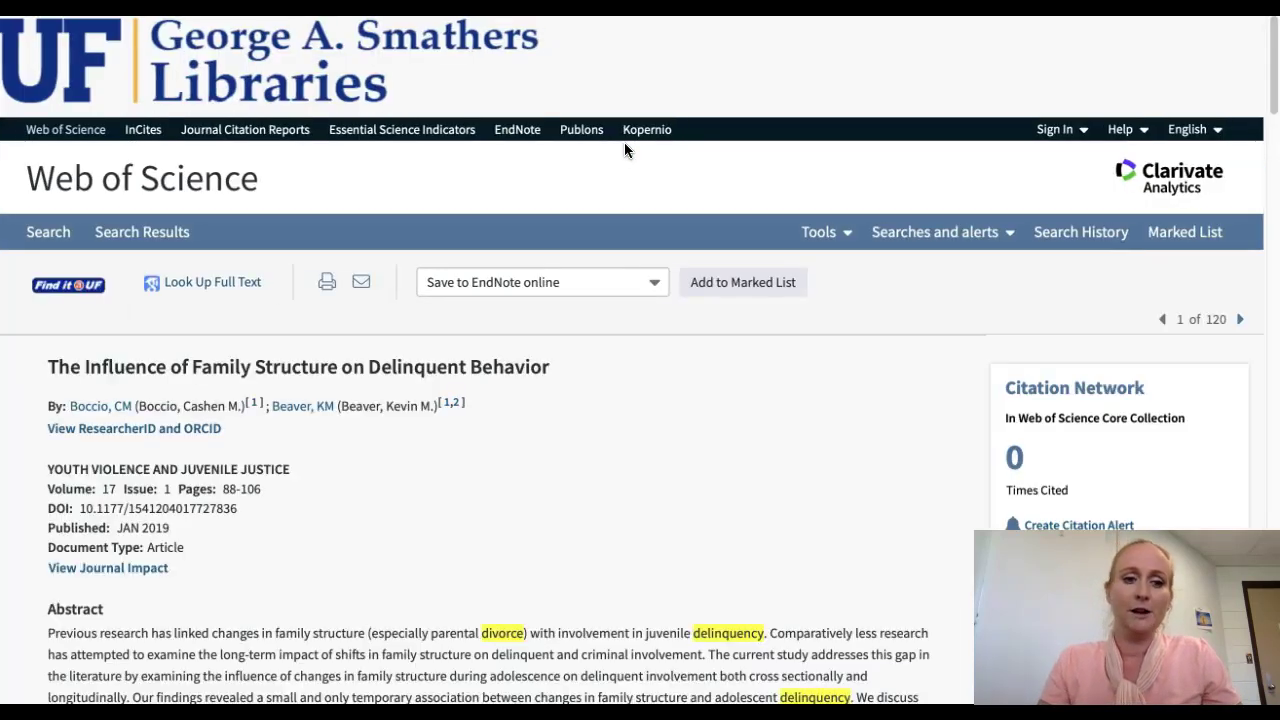
scroll(670, 368, "down", 1)
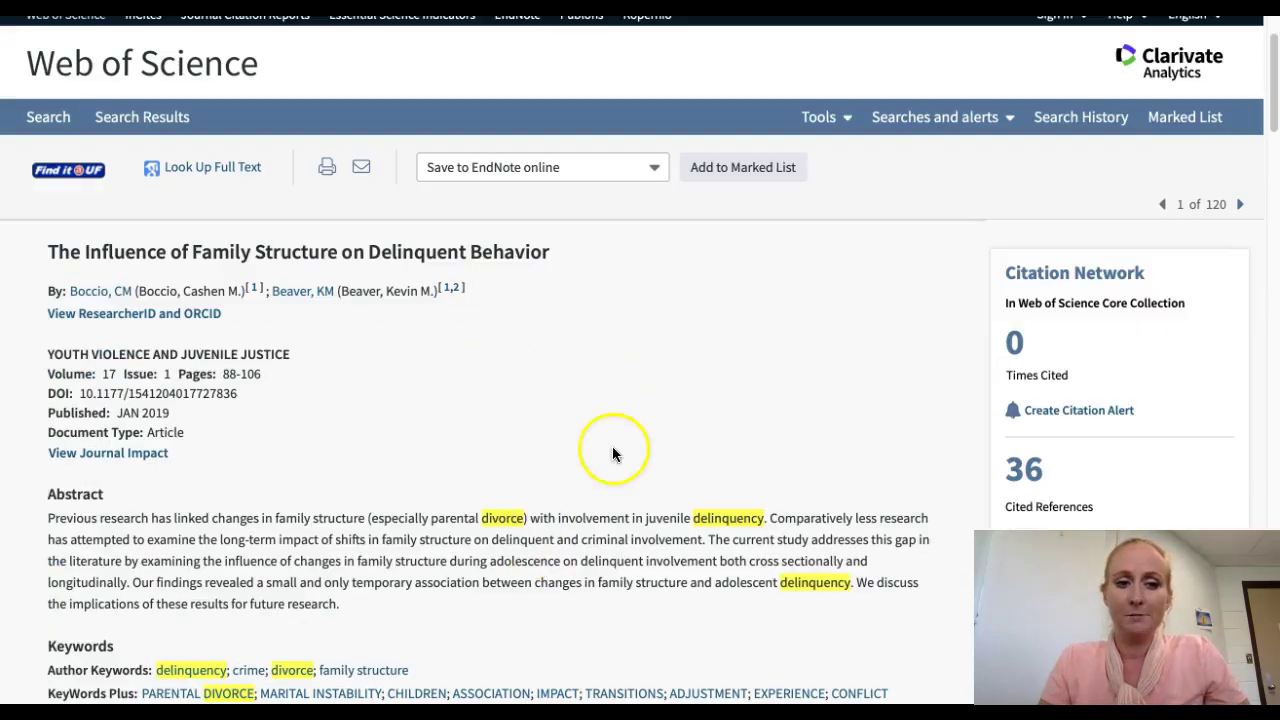
scroll(640, 377, "down", 2)
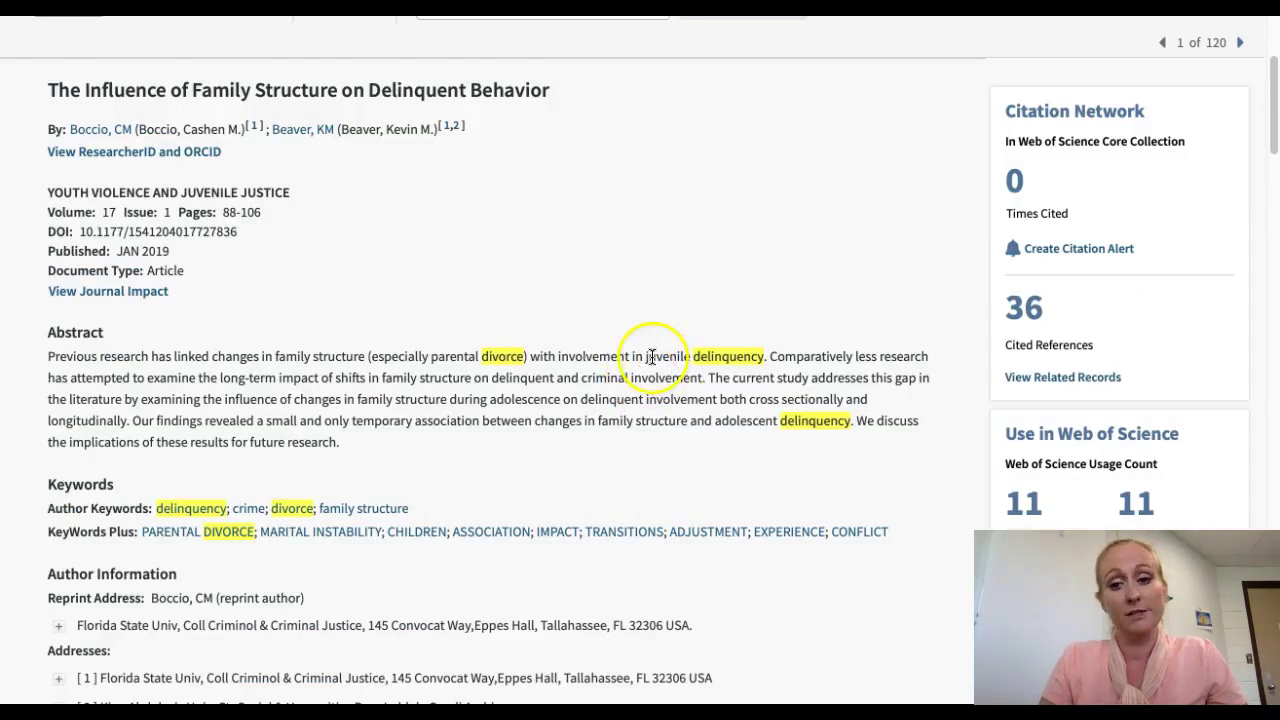
scroll(666, 371, "up", 3)
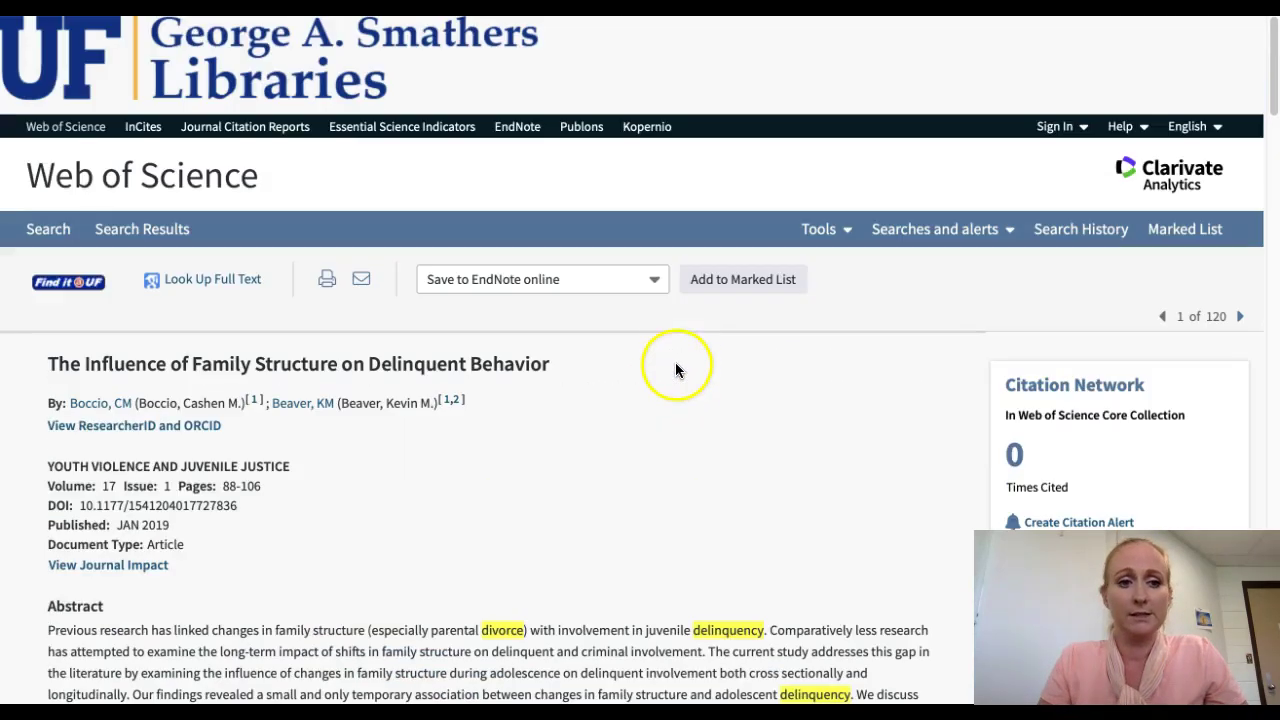
Use Find it @ UF to load the SAGE article PDF in a new window.
left_click(92, 290)
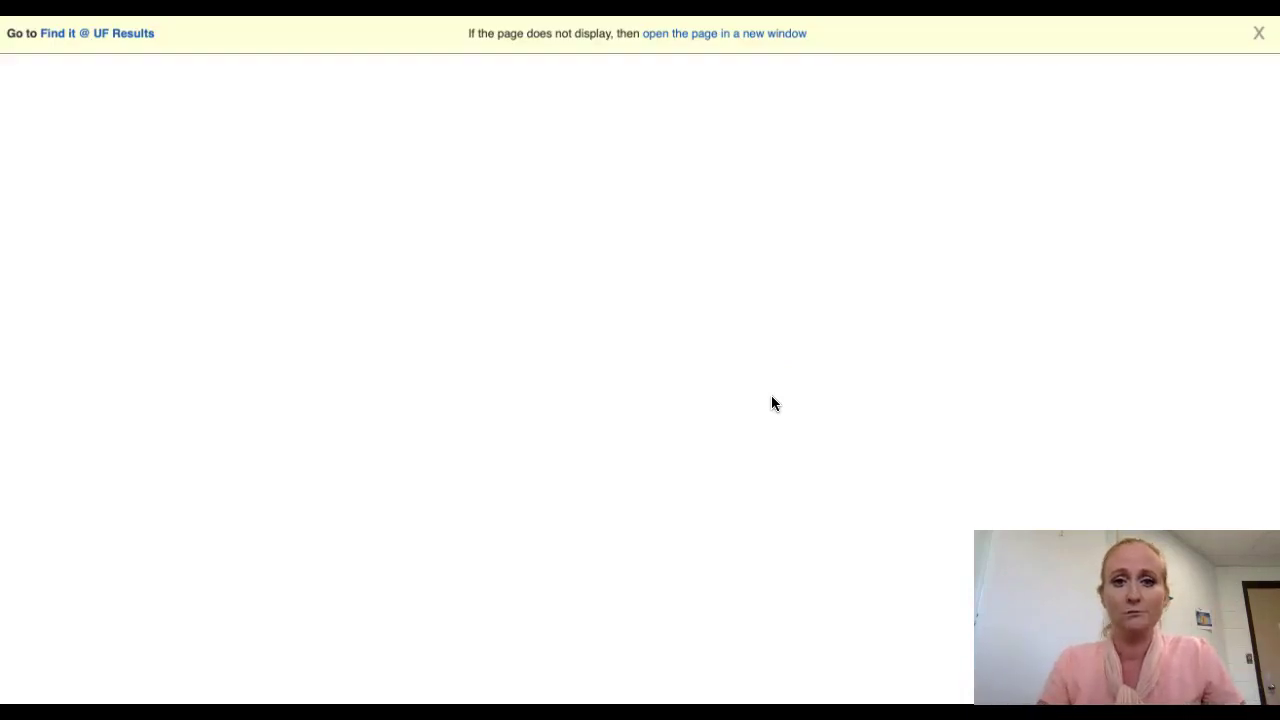
left_click(745, 36)
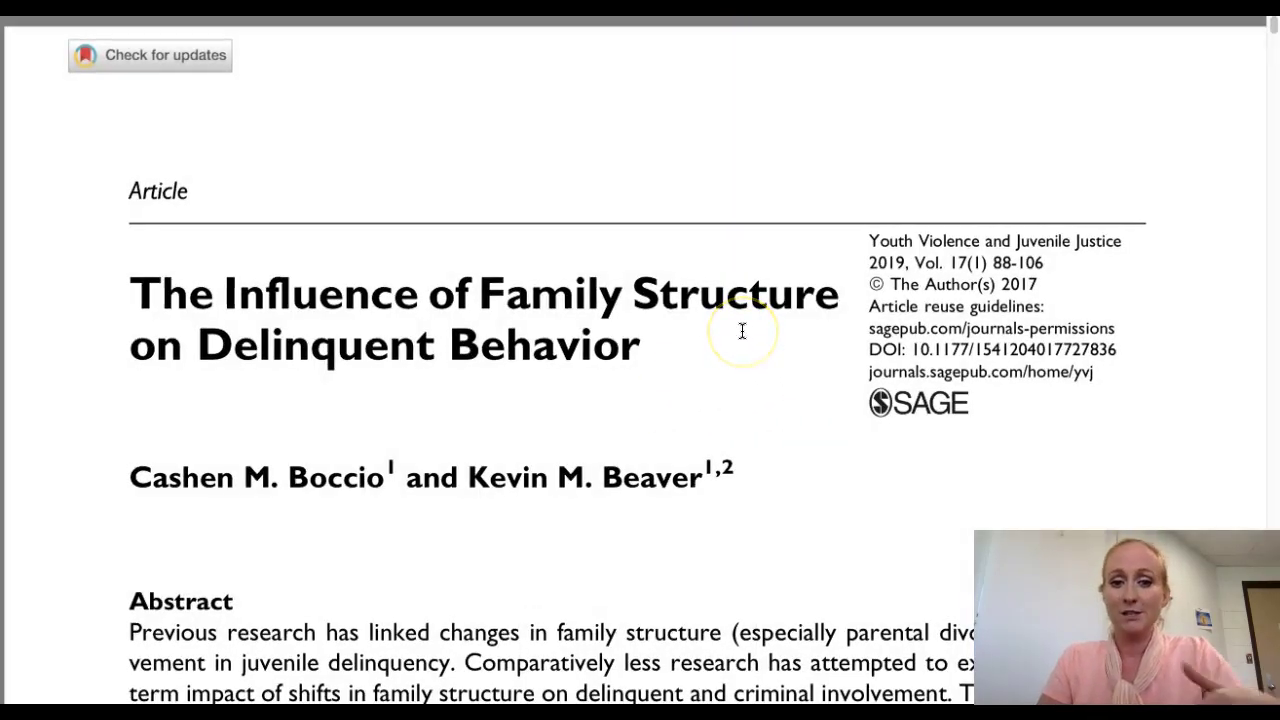
scroll(742, 331, "down", 5)
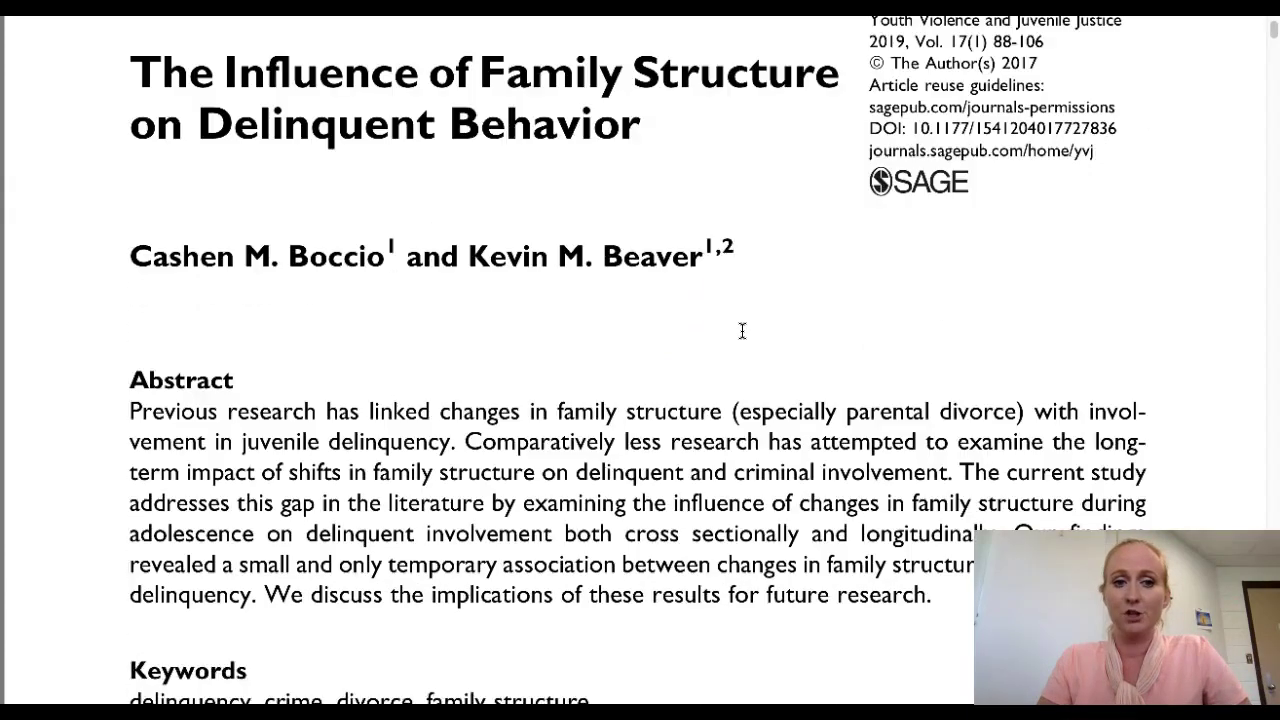
scroll(742, 331, "down", 5)
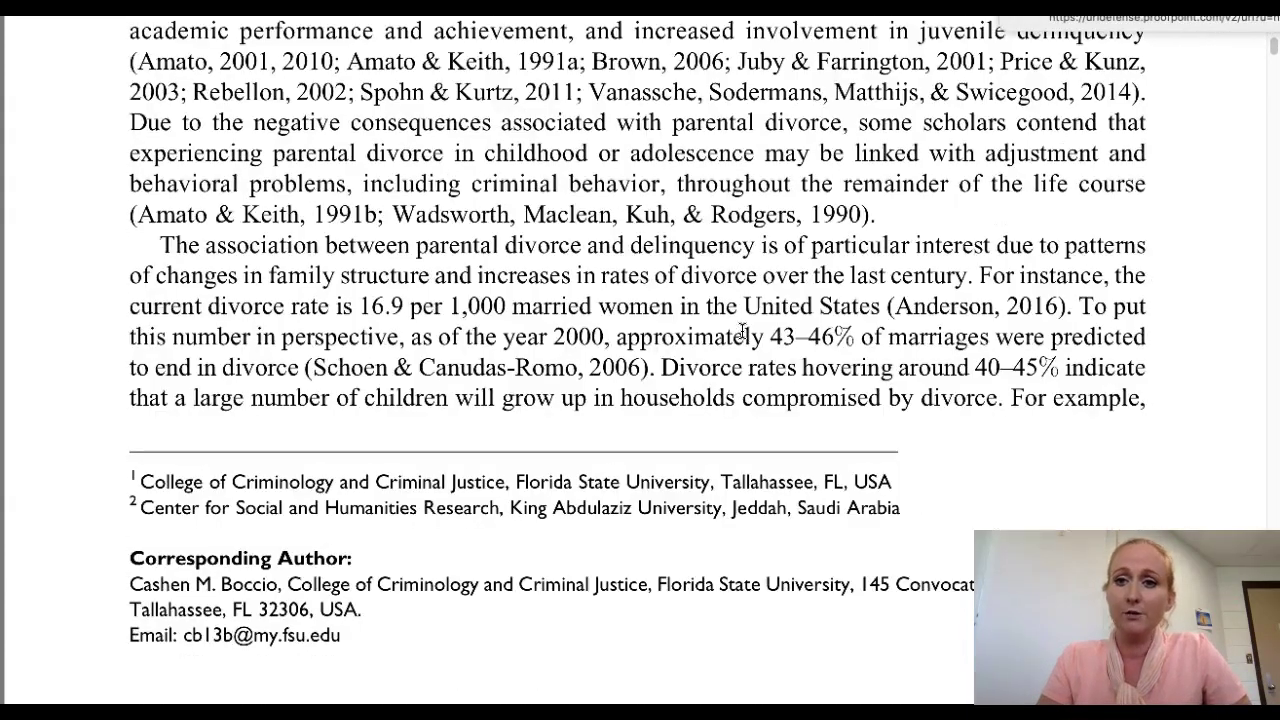
left_click(766, 295)
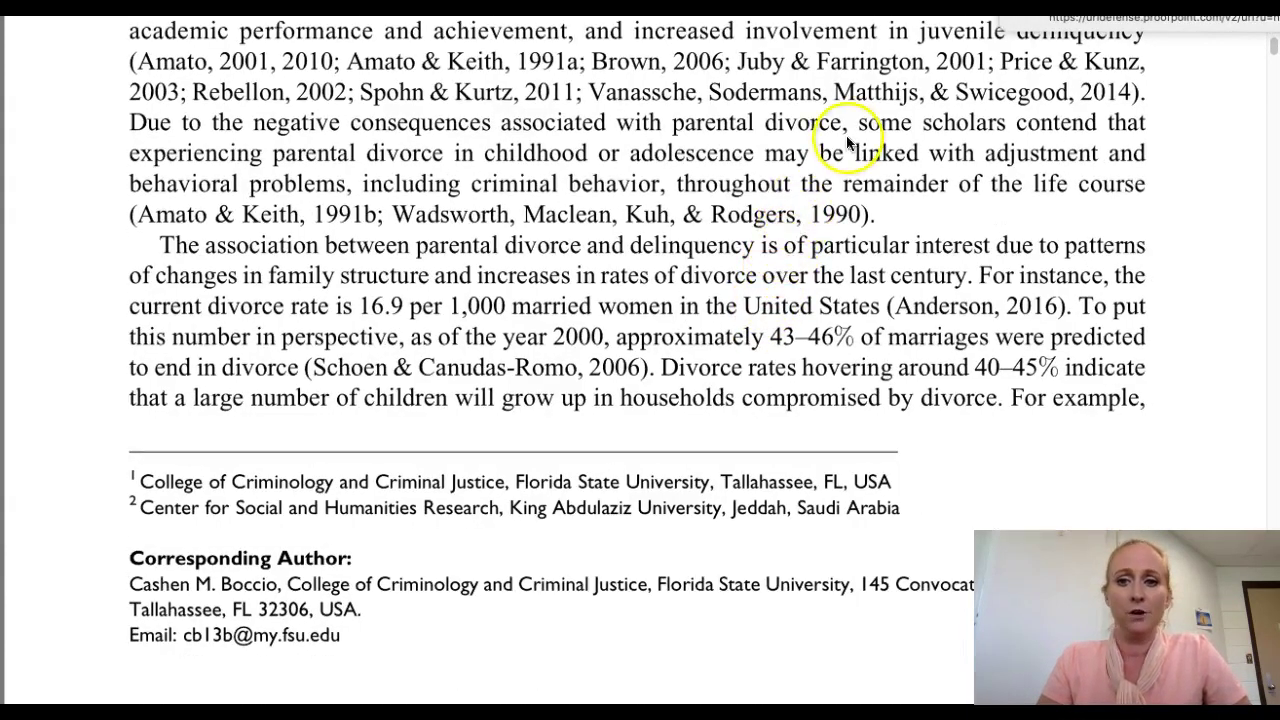
scroll(663, 290, "down", 8)
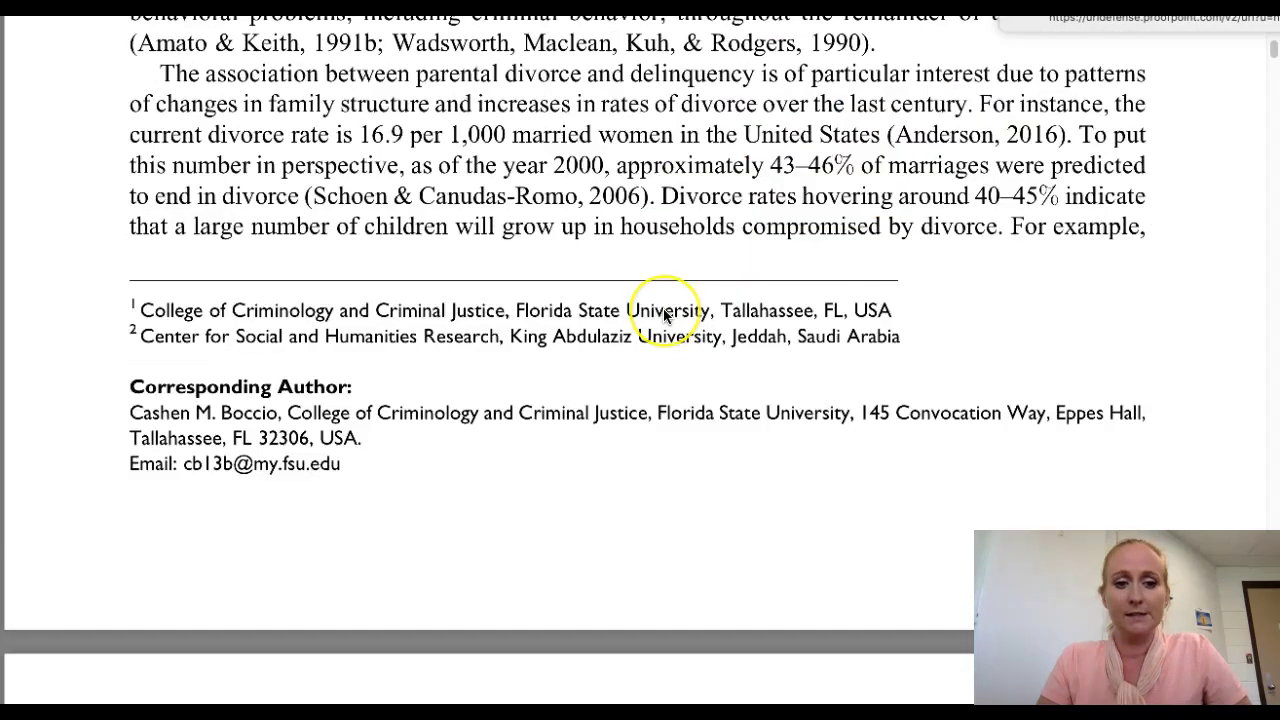
scroll(663, 313, "down", 3)
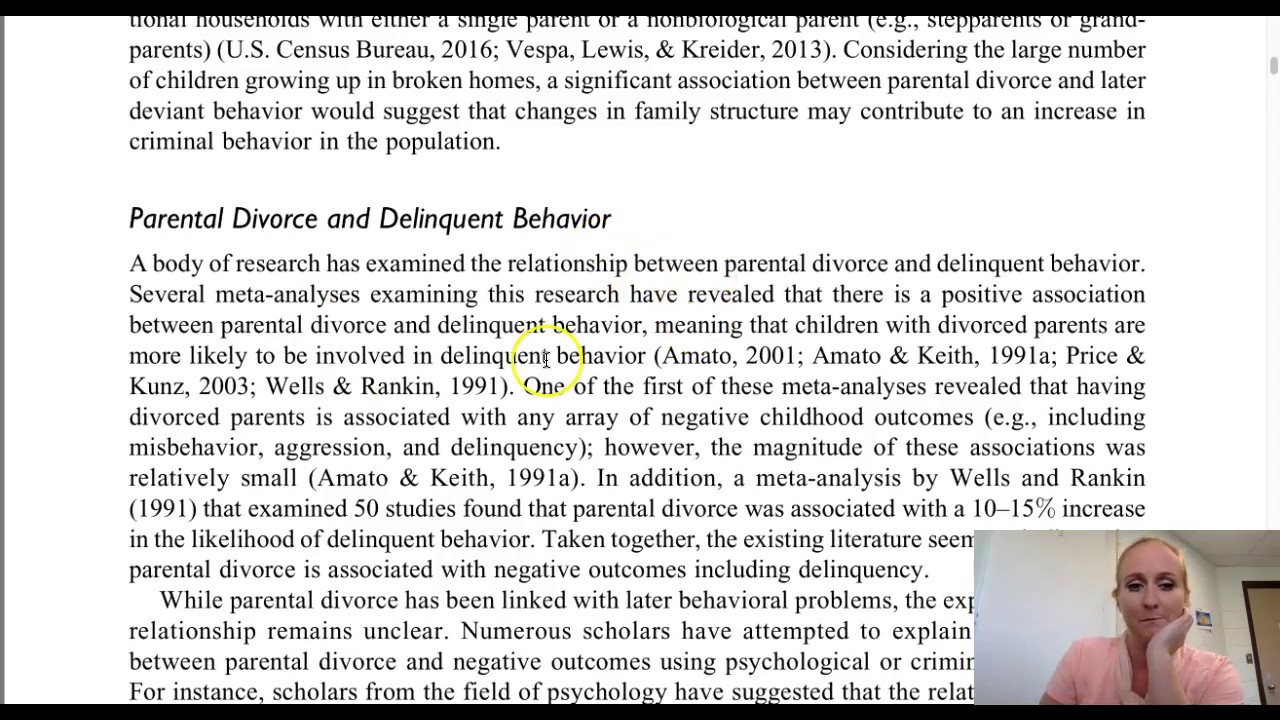
scroll(616, 298, "down", 10)
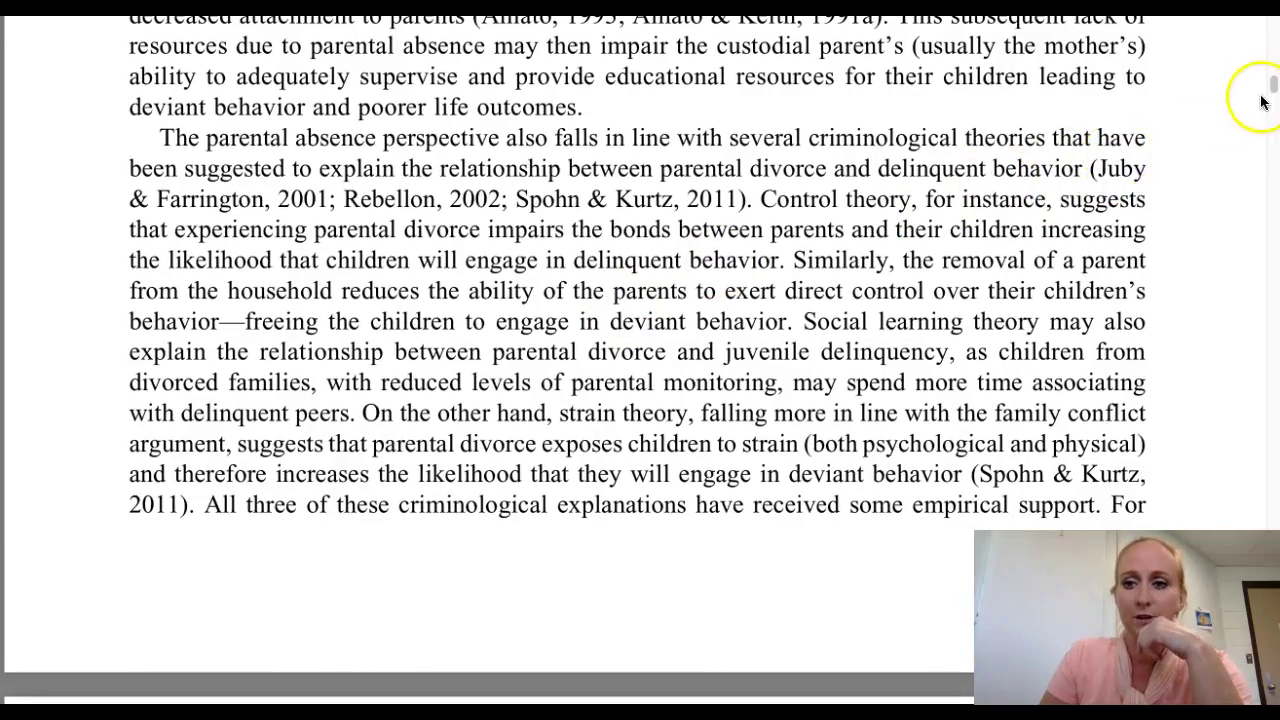
left_click_drag(1273, 85, 1272, 408)
scroll(550, 376, "down", 5)
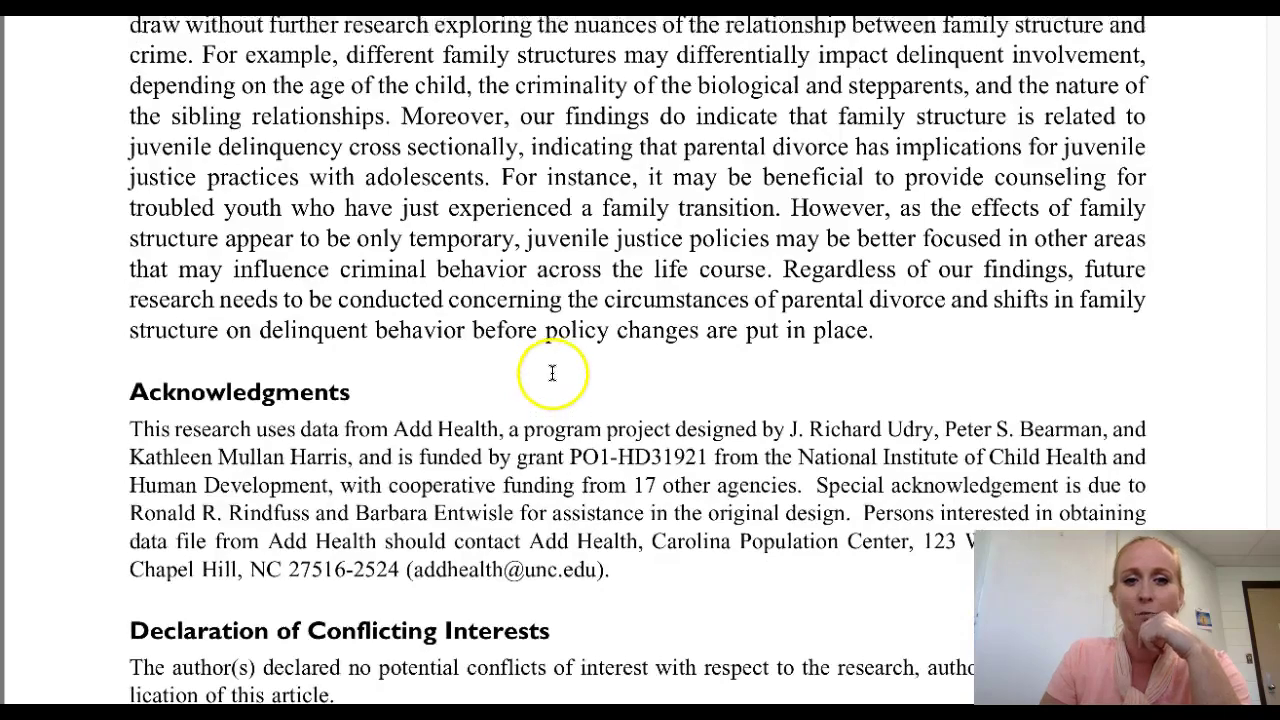
scroll(551, 374, "up", 3)
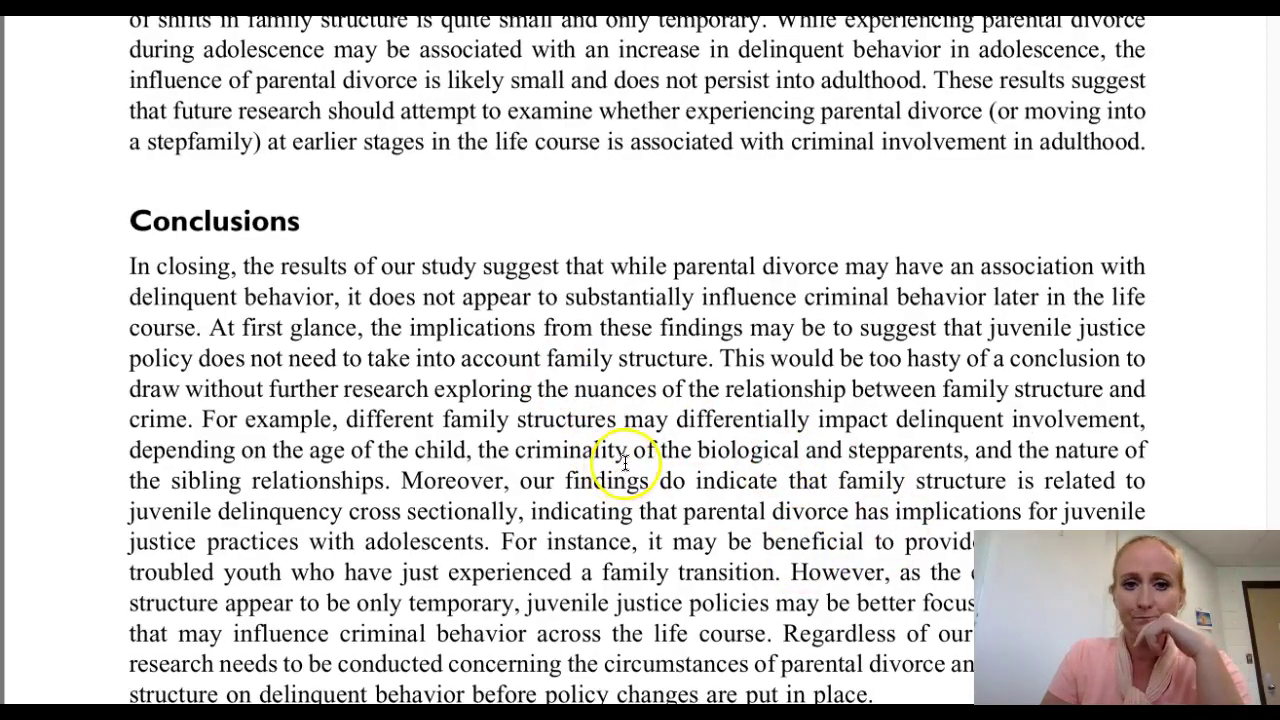
scroll(624, 462, "up", 12)
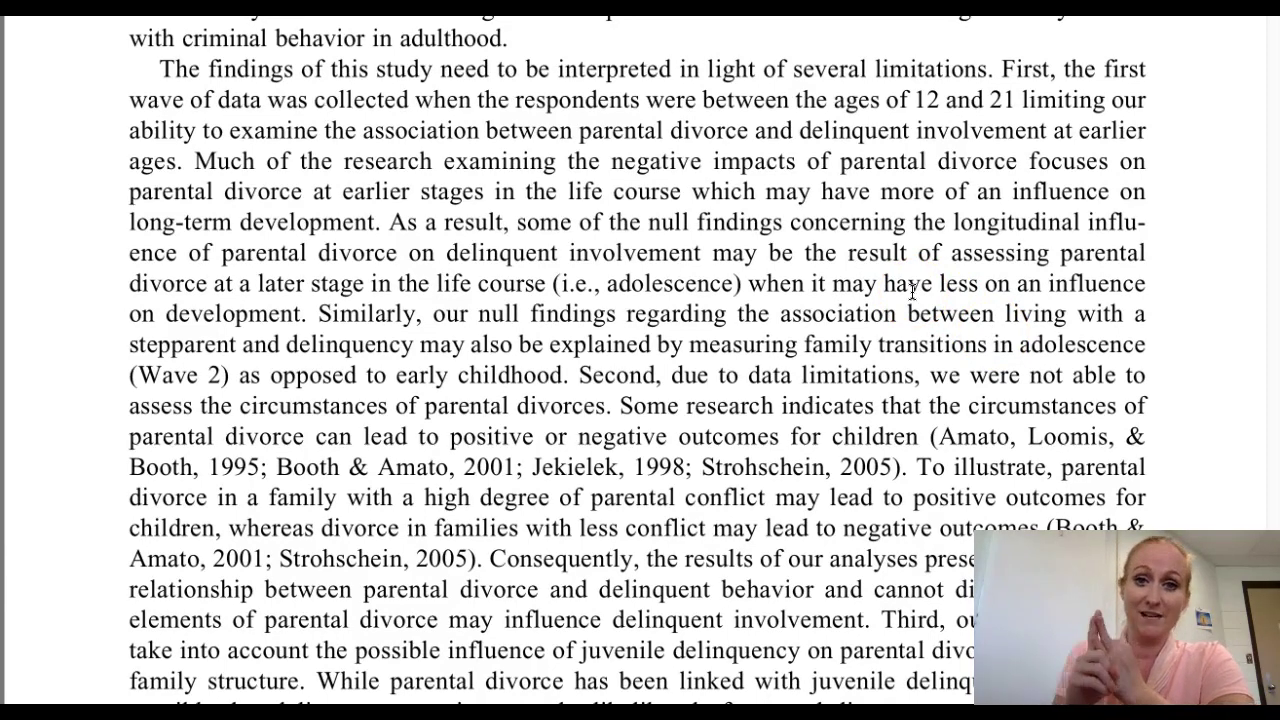
left_click(1265, 320)
left_click(1270, 320)
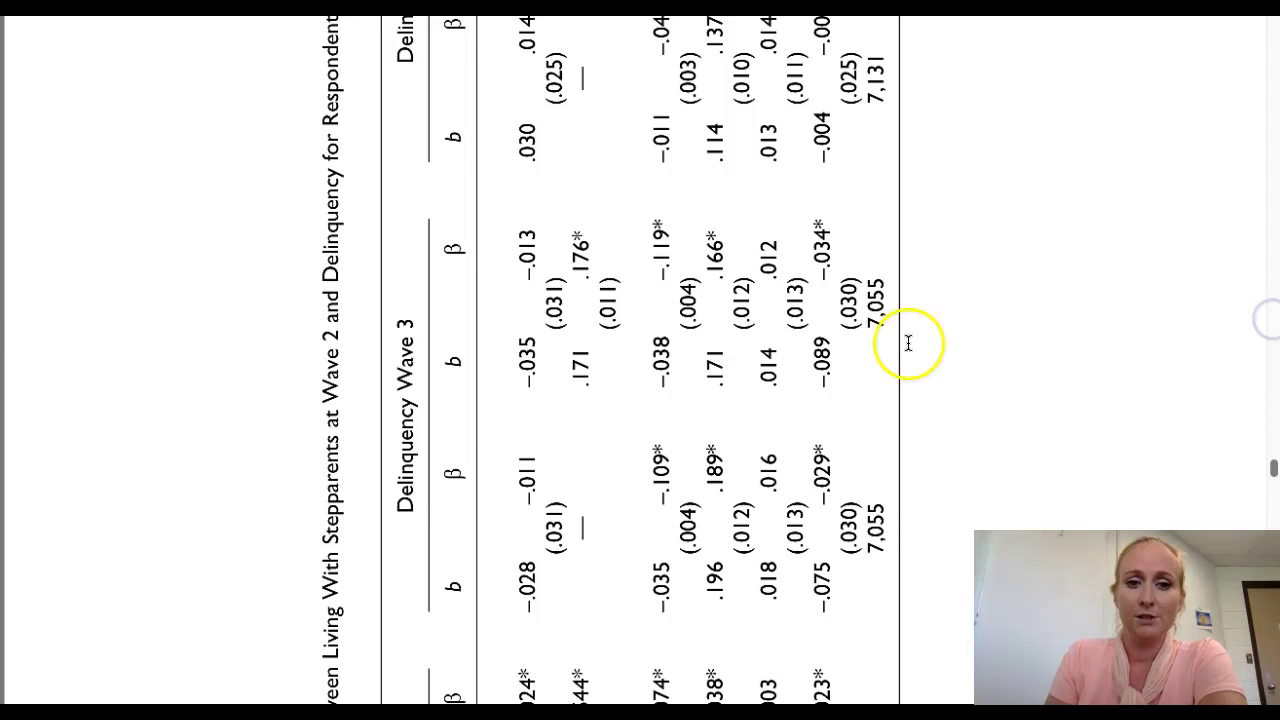
scroll(910, 343, "up", 3)
scroll(908, 343, "down", 3)
scroll(908, 343, "down", 6)
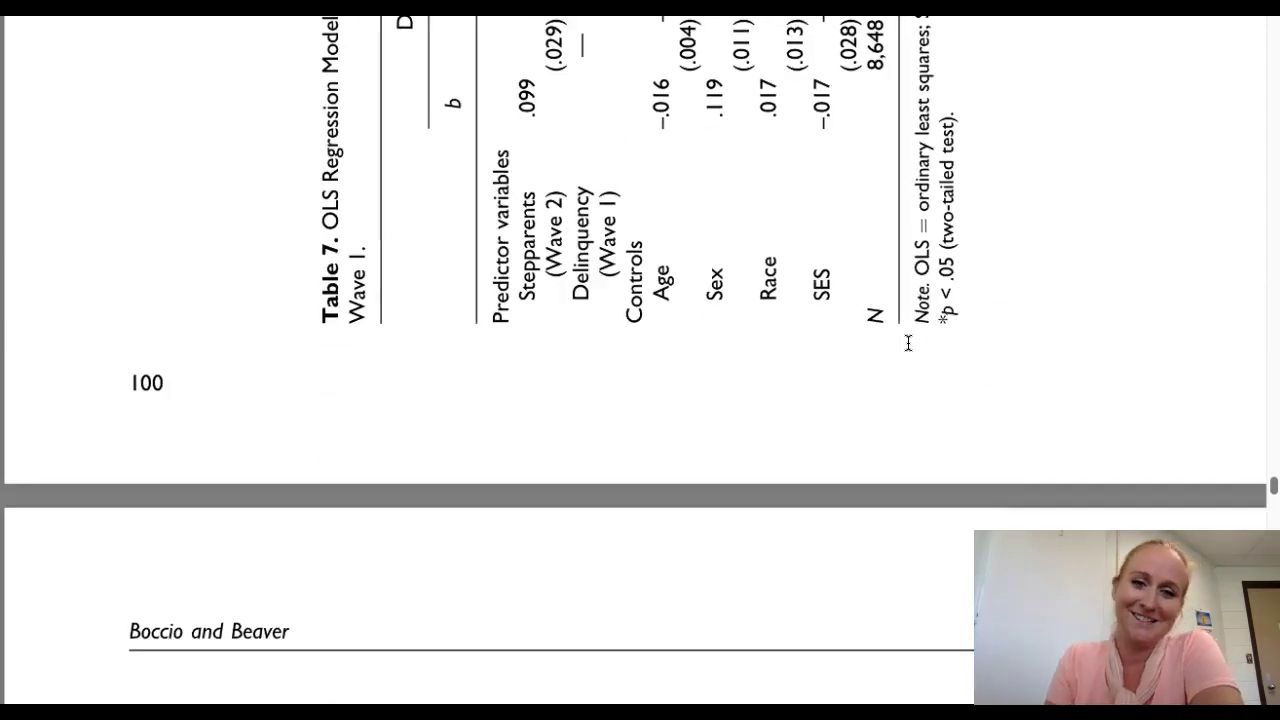
left_click_drag(846, 307, 859, 359)
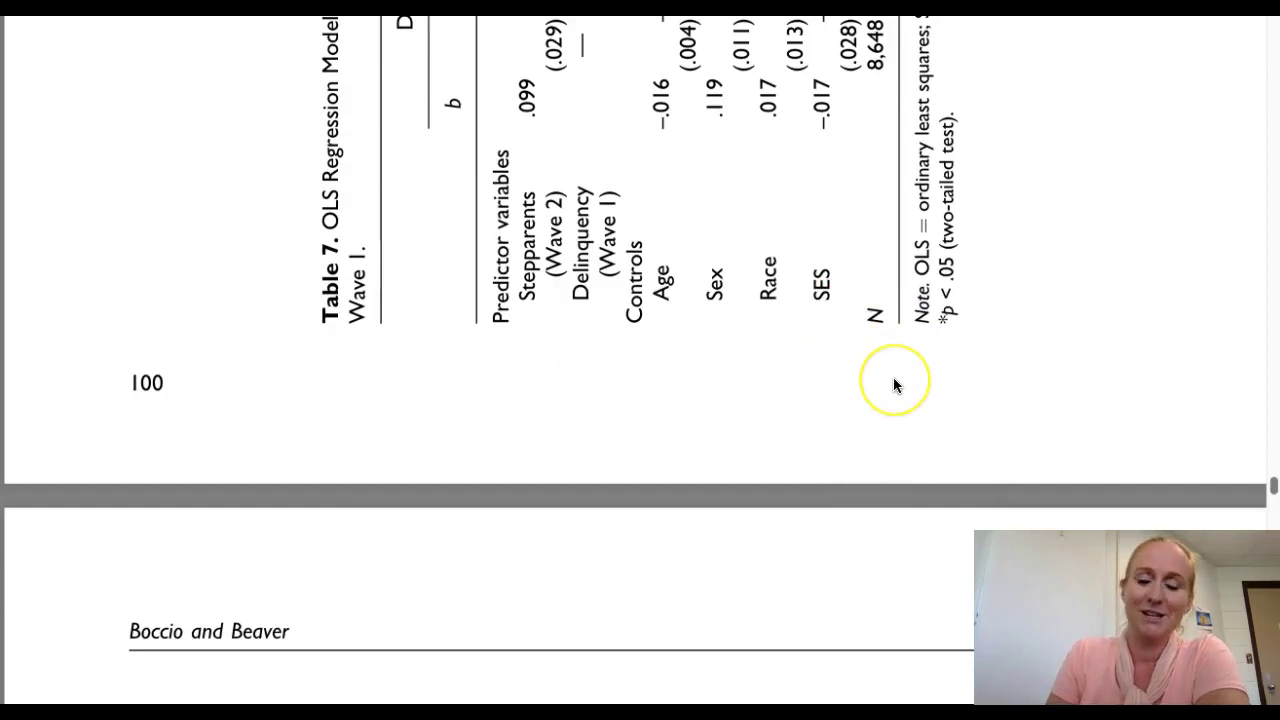
scroll(840, 270, "up", 6)
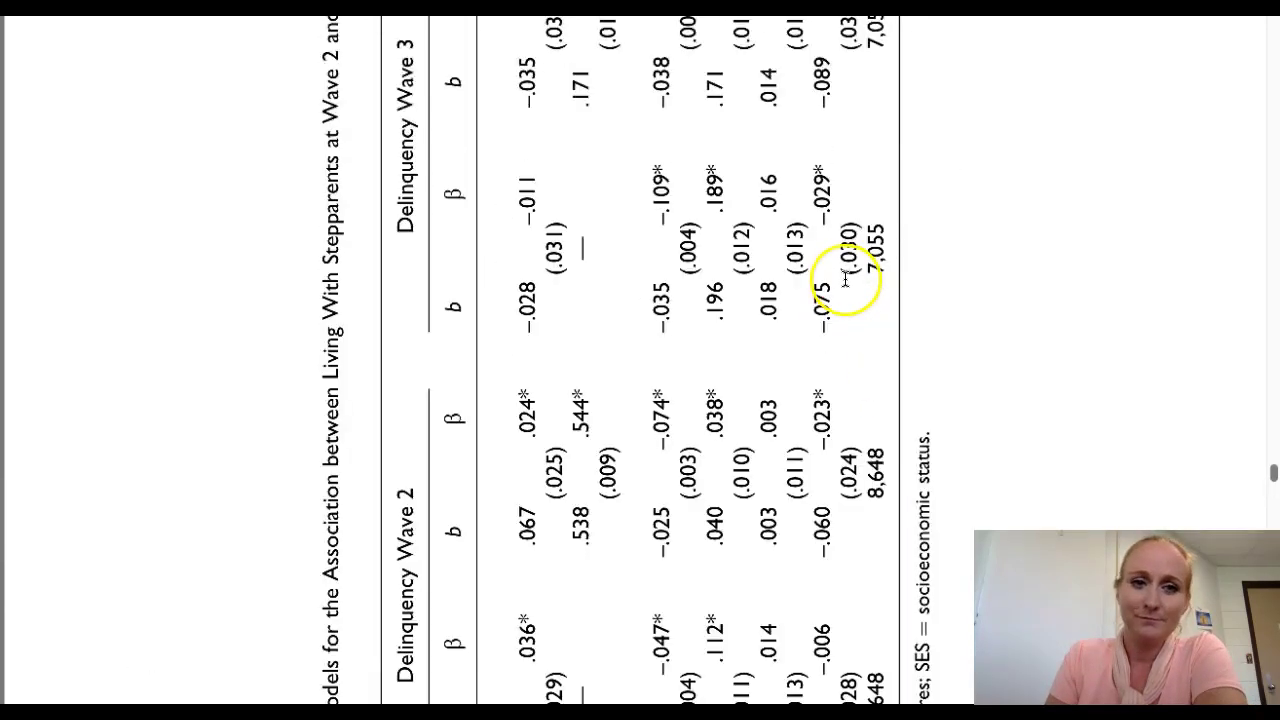
scroll(846, 280, "up", 5)
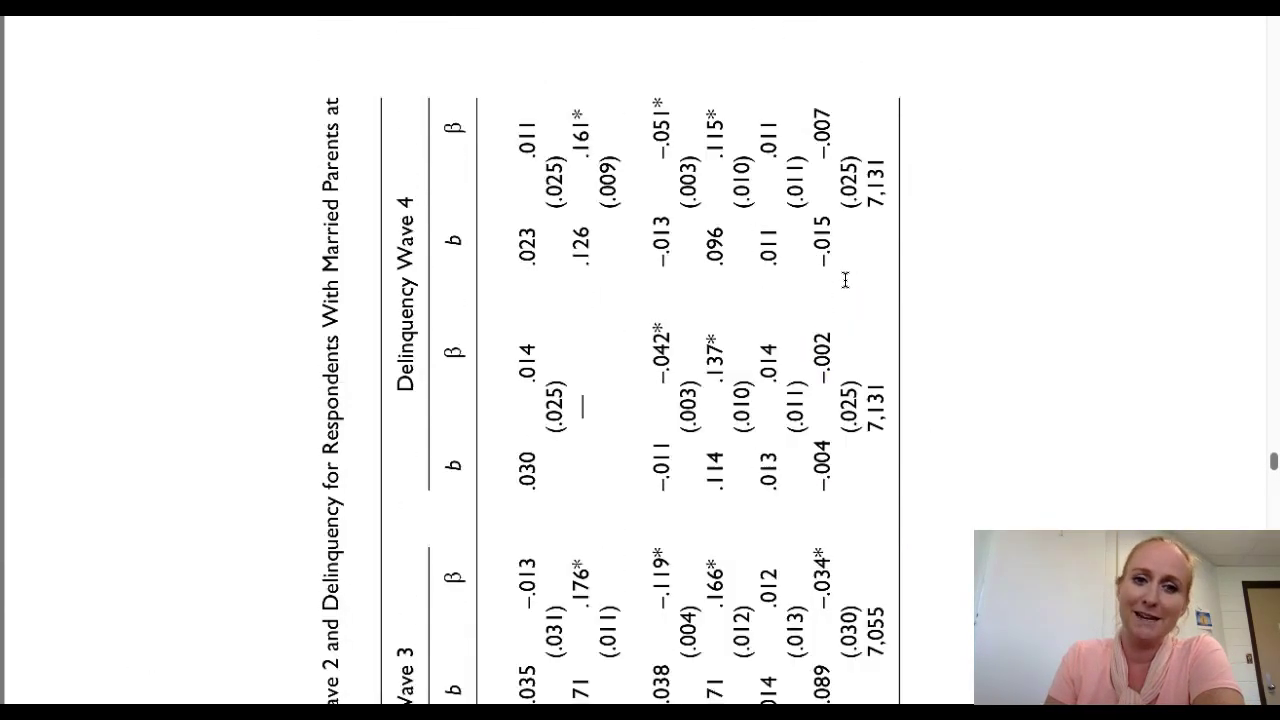
scroll(847, 281, "down", 10)
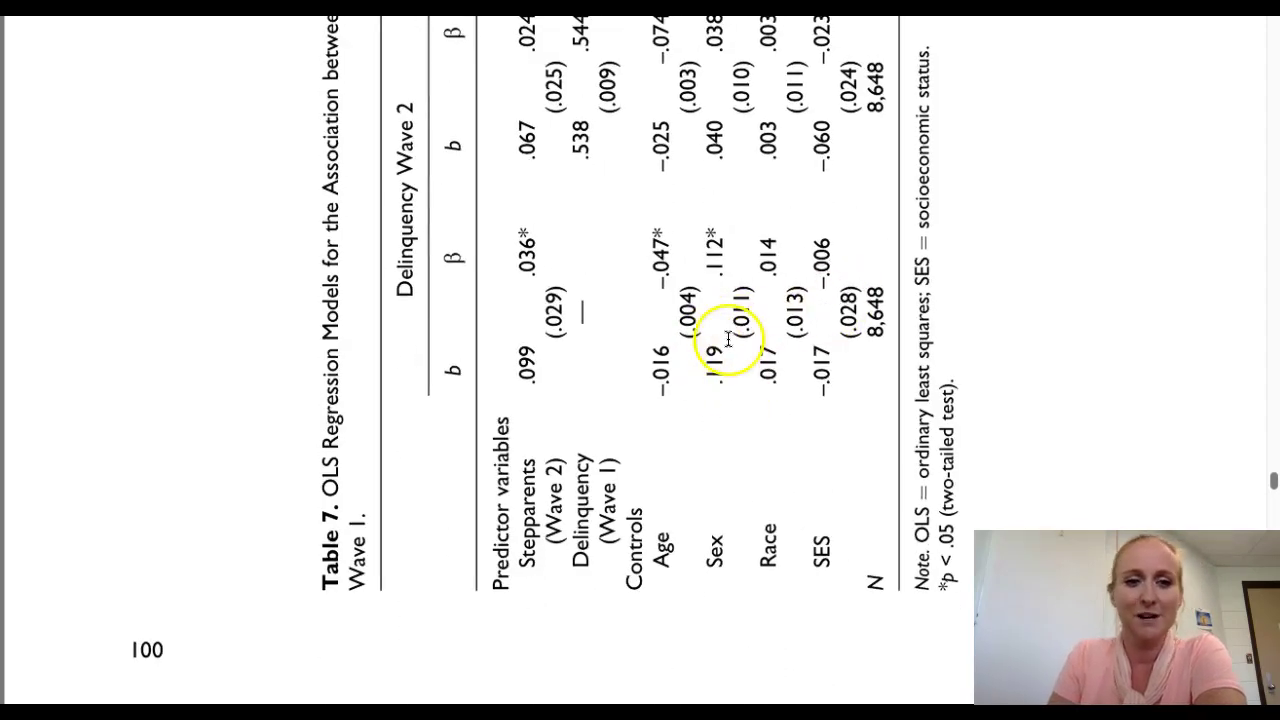
left_click_drag(325, 505, 317, 370)
left_click(514, 371)
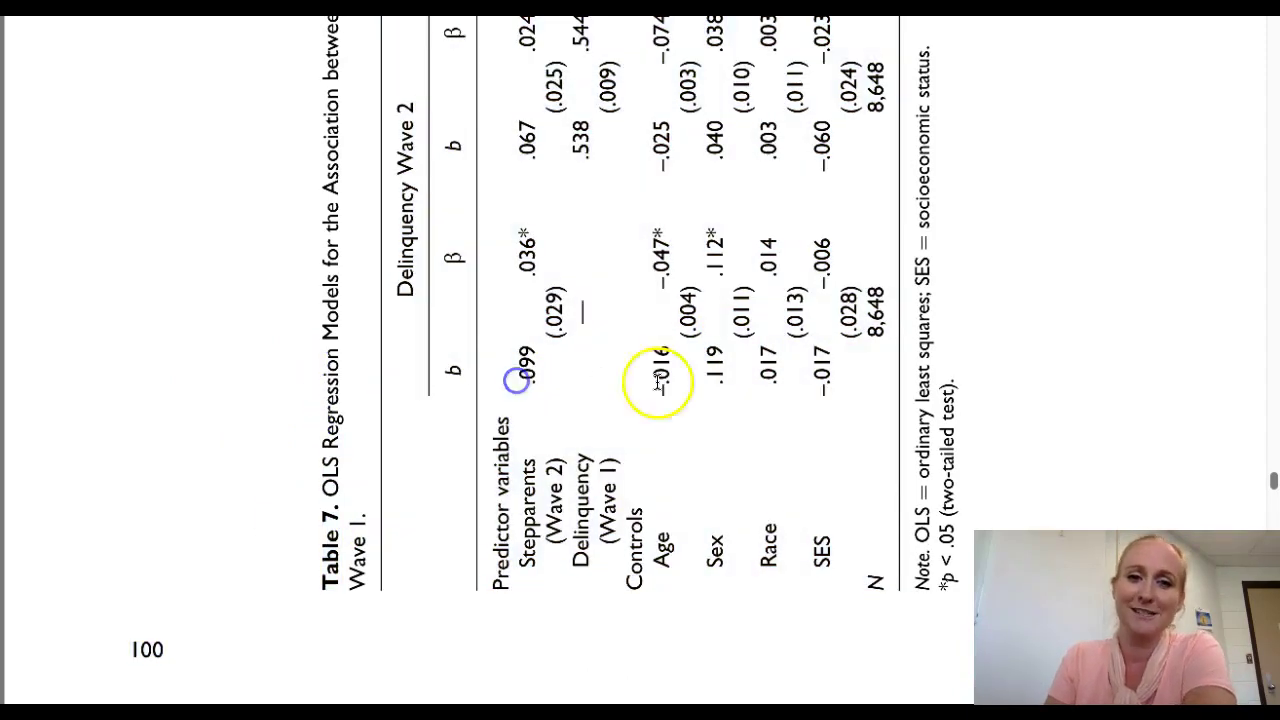
scroll(654, 383, "up", 10)
scroll(710, 401, "up", 10)
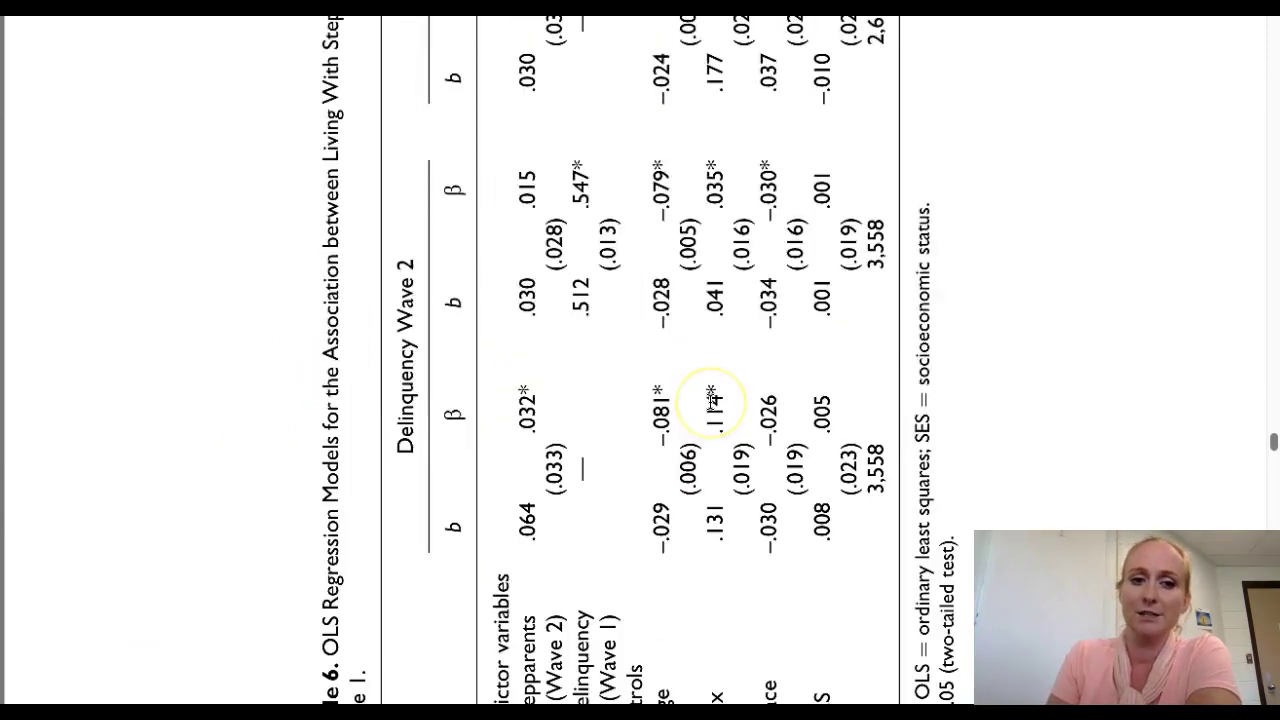